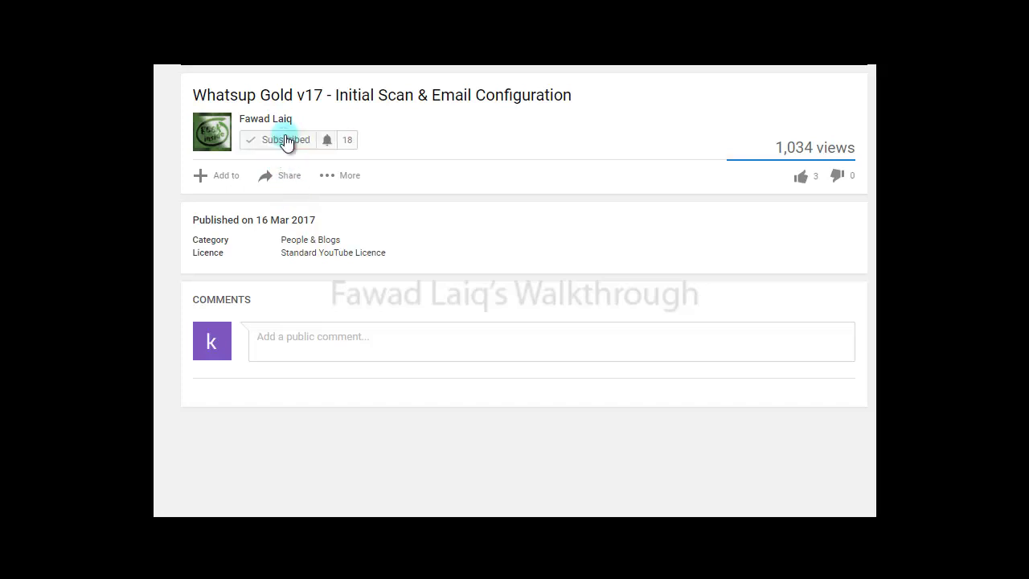
# Open the subscribed channel's notification settings using the bell next to Subscribed
pyautogui.click(327, 139)
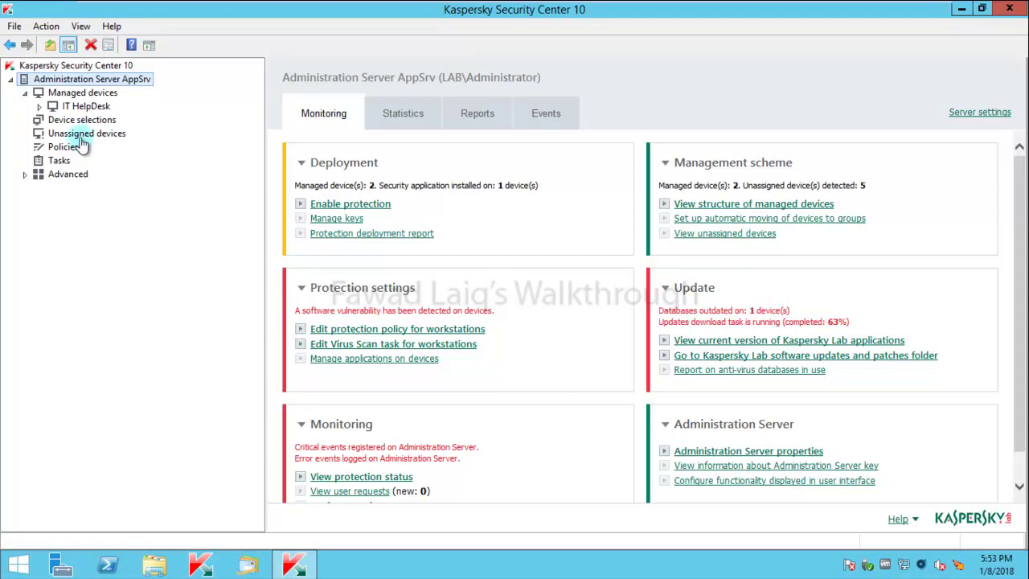
# Open Device Control in the Managed devices Endpoint Security policy and select Removable drives
pyautogui.click(39, 108)
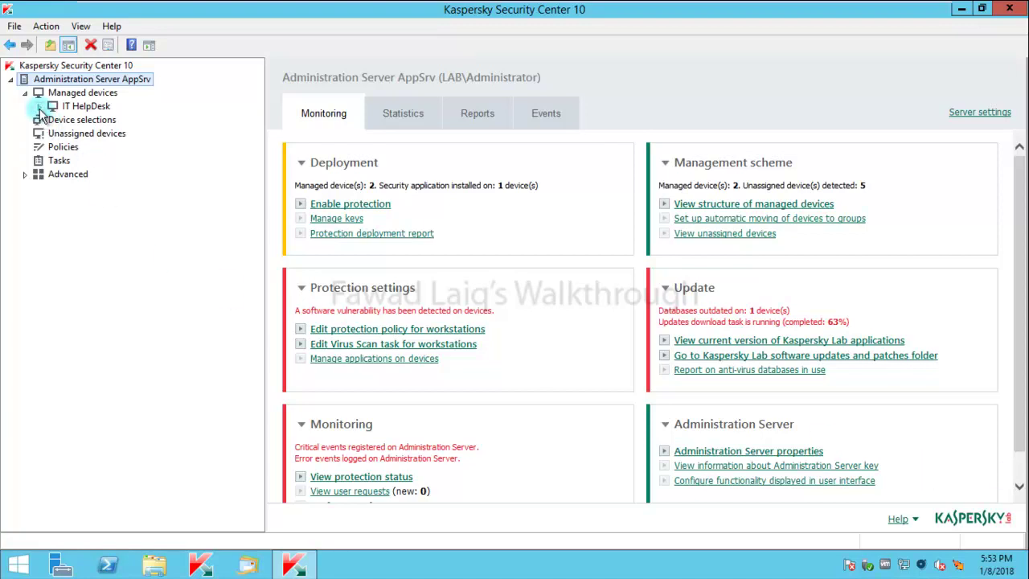
pyautogui.click(86, 106)
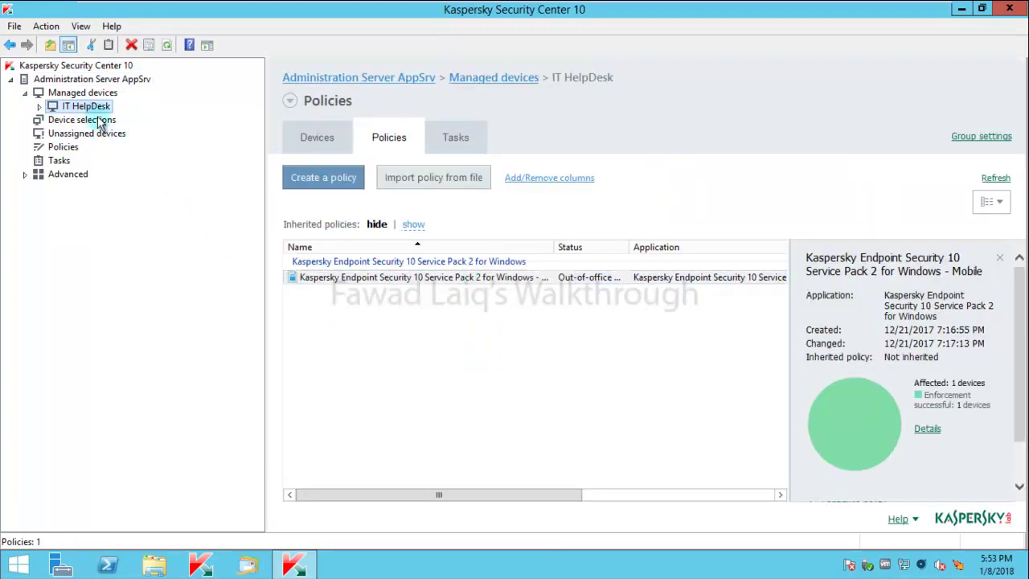
pyautogui.click(90, 92)
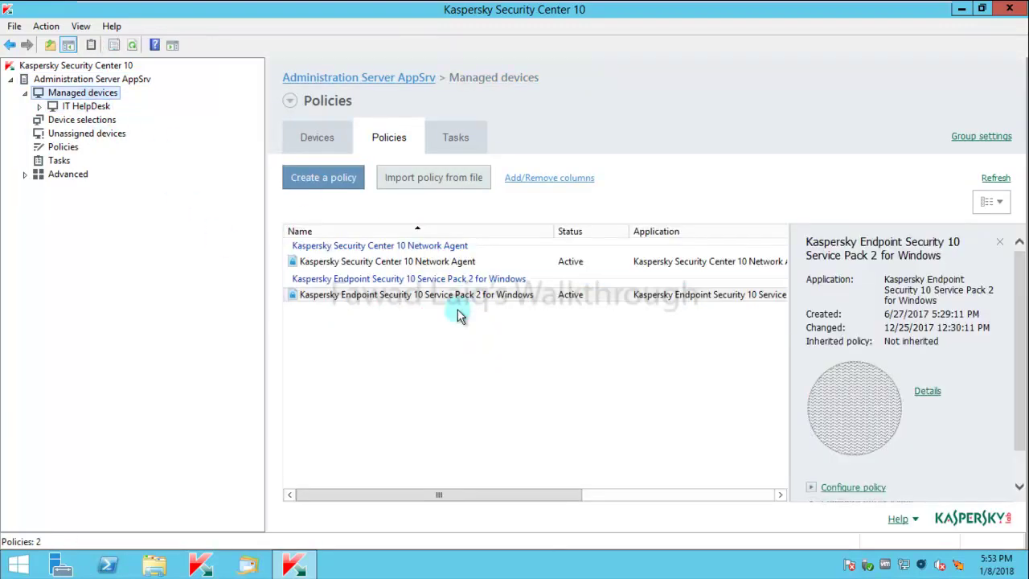
pyautogui.doubleClick(475, 296)
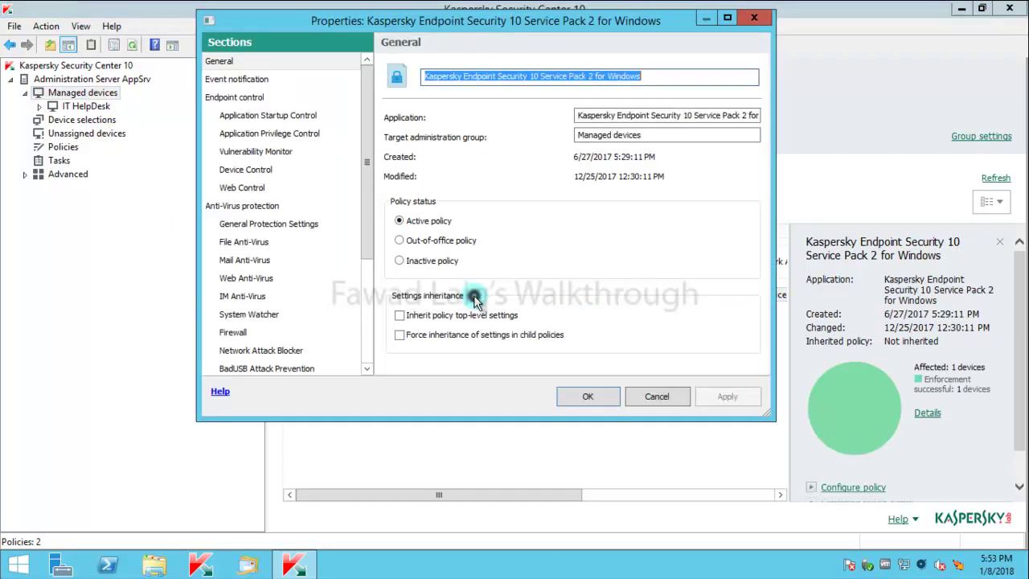
pyautogui.click(245, 172)
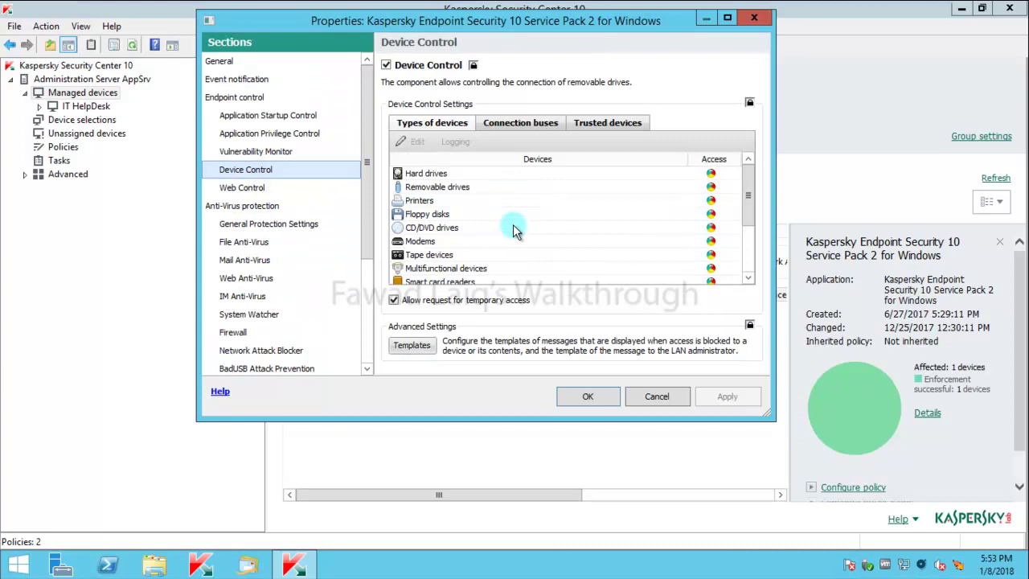
pyautogui.click(450, 193)
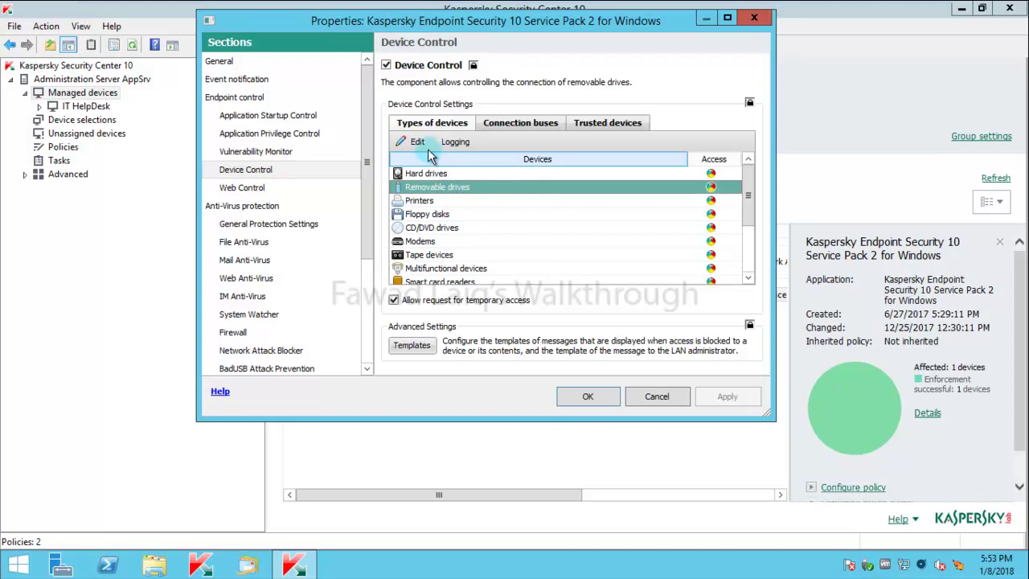
pyautogui.rightClick(447, 192)
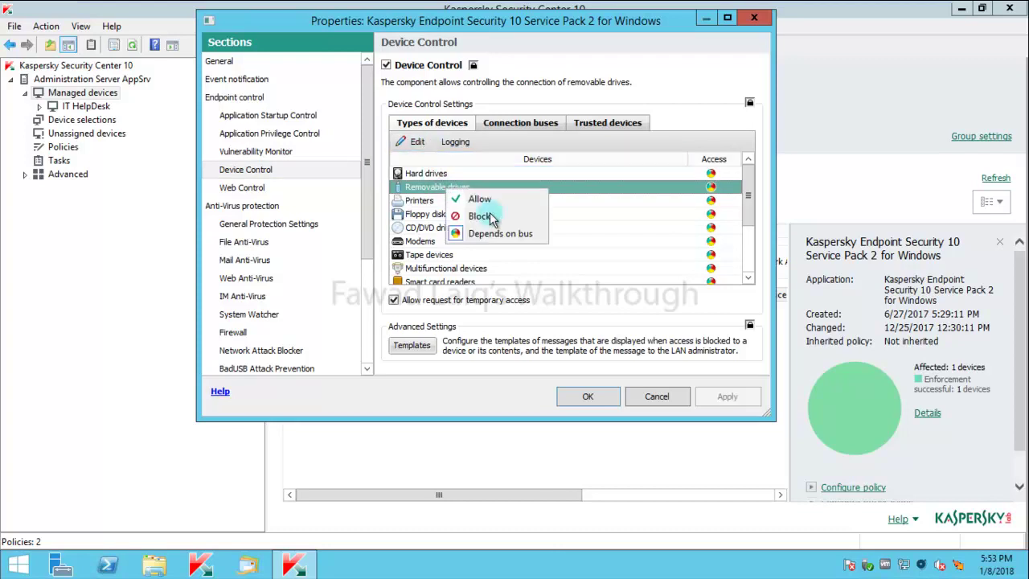
pyautogui.click(434, 188)
# Open the removable drives access rule for editing and remove the LAB\USB Allowed group
pyautogui.click(418, 143)
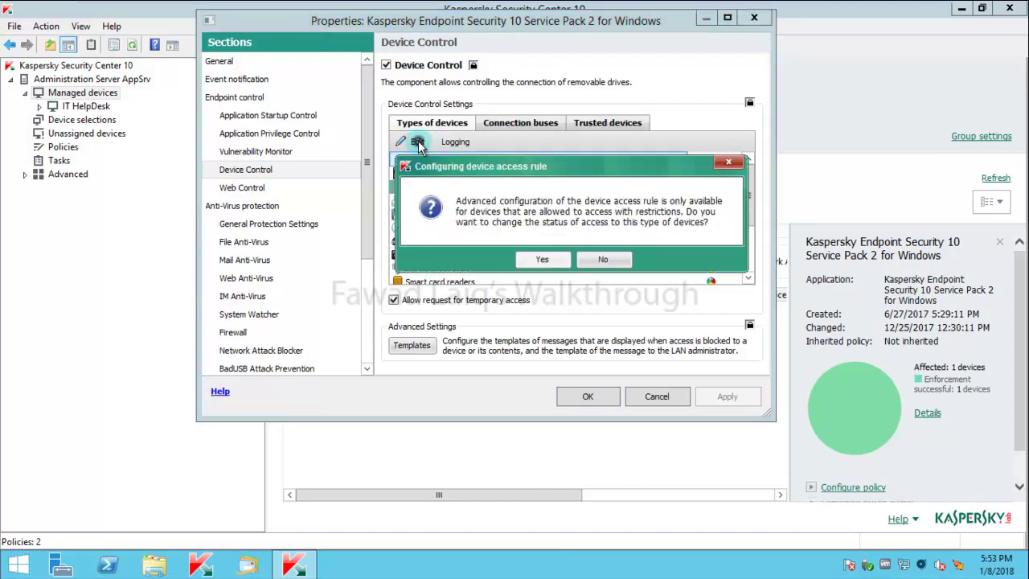
pyautogui.click(549, 259)
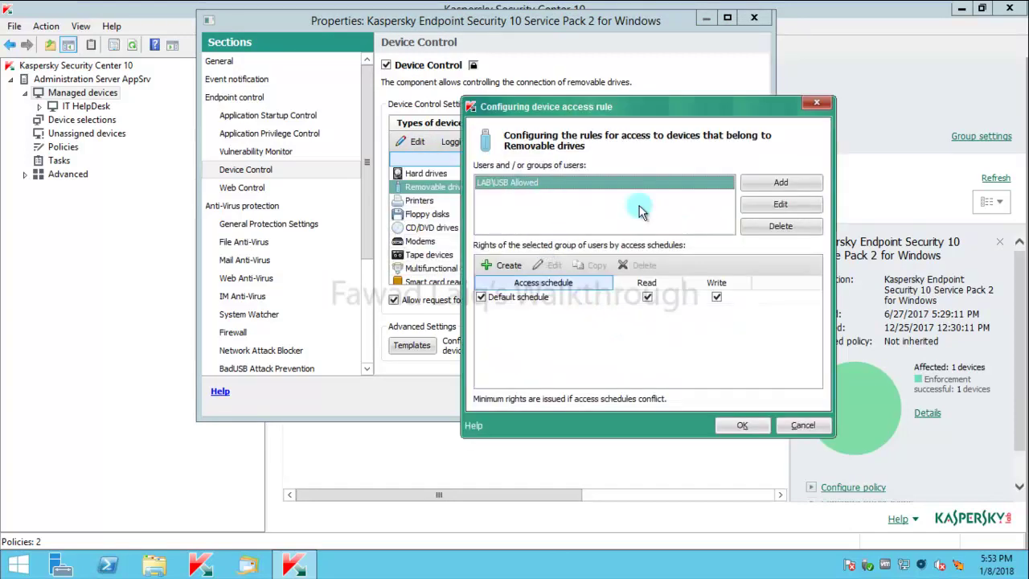
pyautogui.click(780, 226)
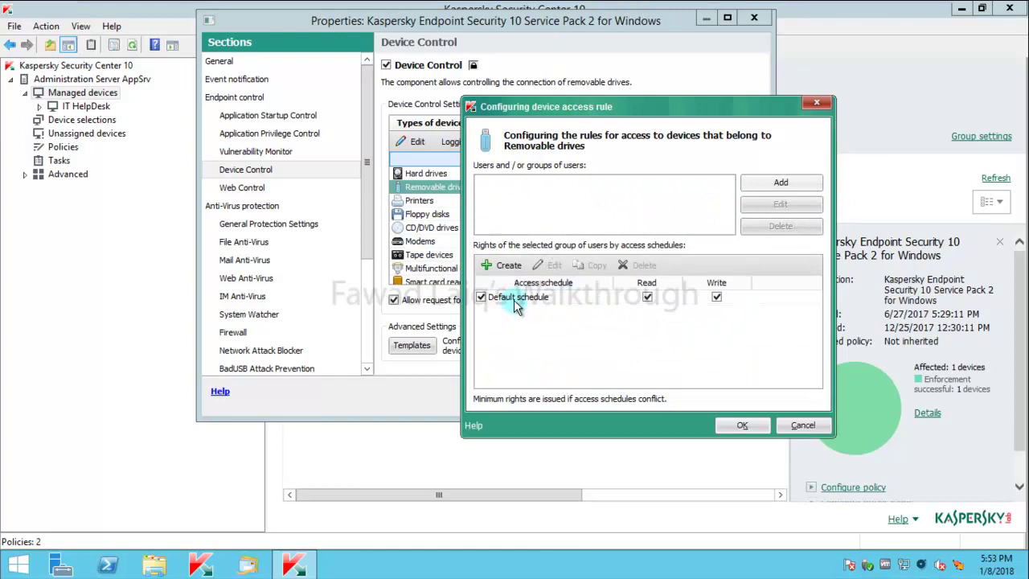
pyautogui.click(539, 295)
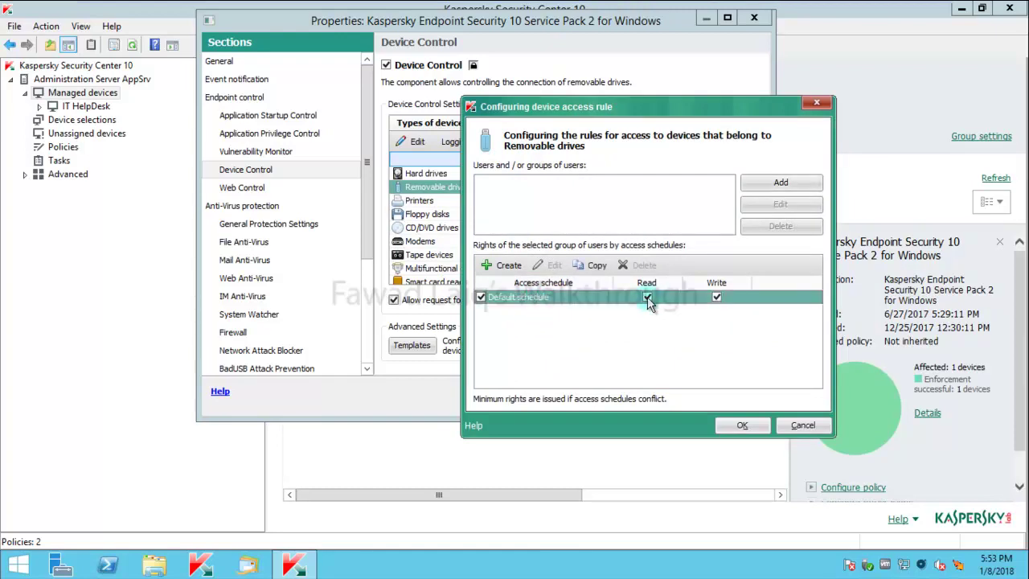
# Add Everyone to the rule on the default schedule with Read and Write cleared
pyautogui.click(792, 184)
pyautogui.click(565, 302)
pyautogui.write('everyone')
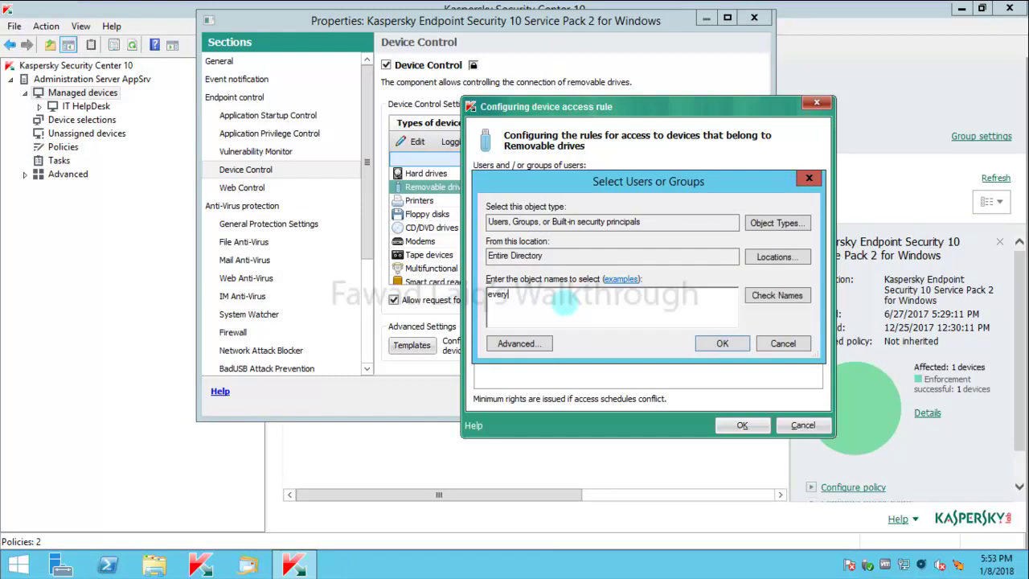
pyautogui.click(774, 302)
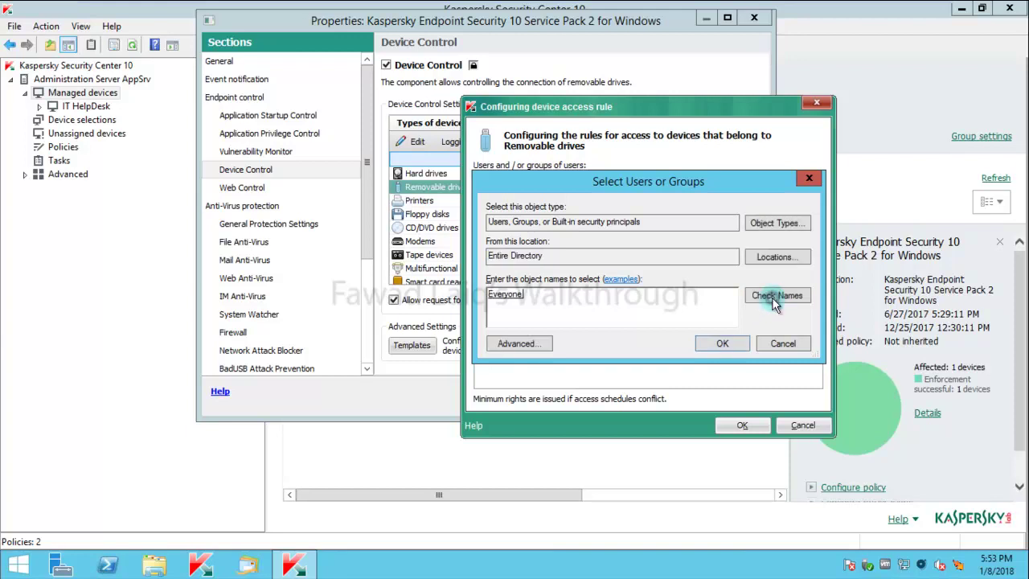
pyautogui.click(722, 344)
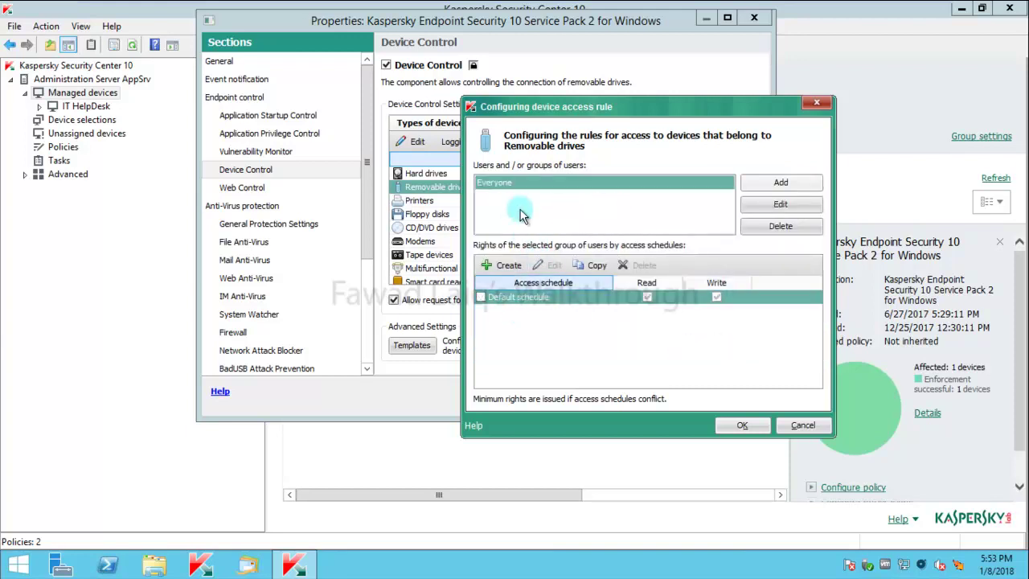
pyautogui.click(481, 297)
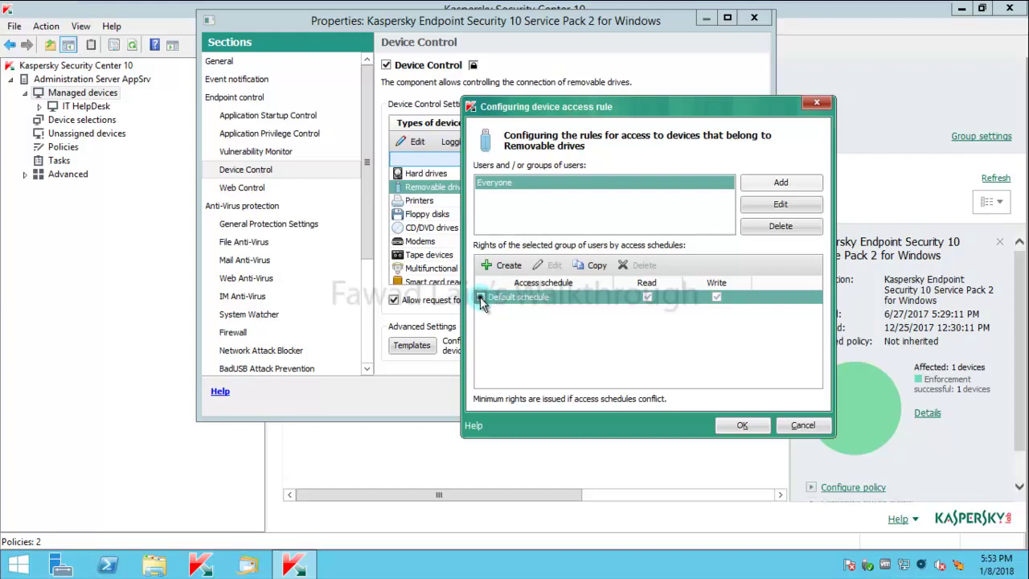
pyautogui.click(647, 296)
pyautogui.click(717, 298)
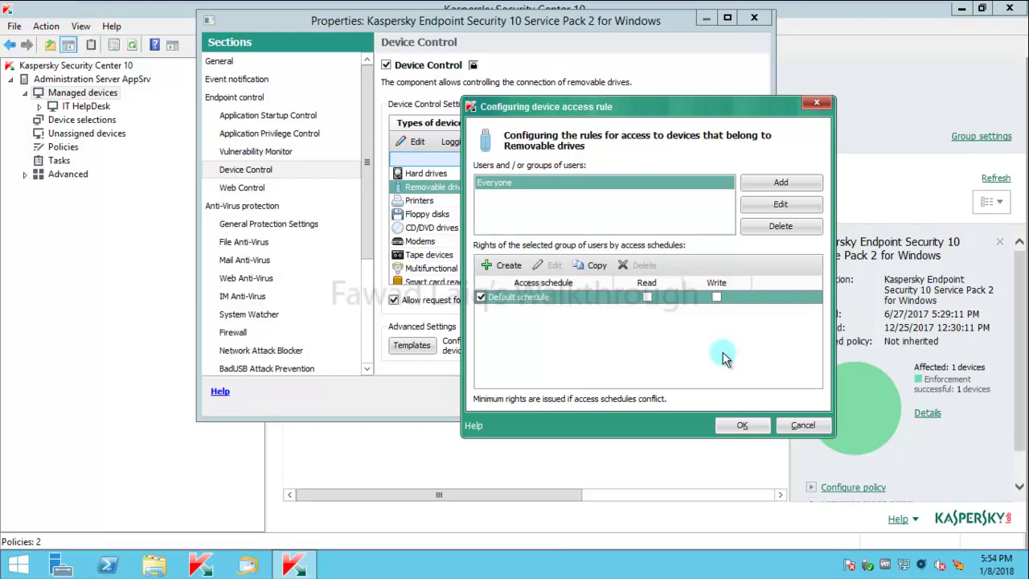
pyautogui.click(742, 426)
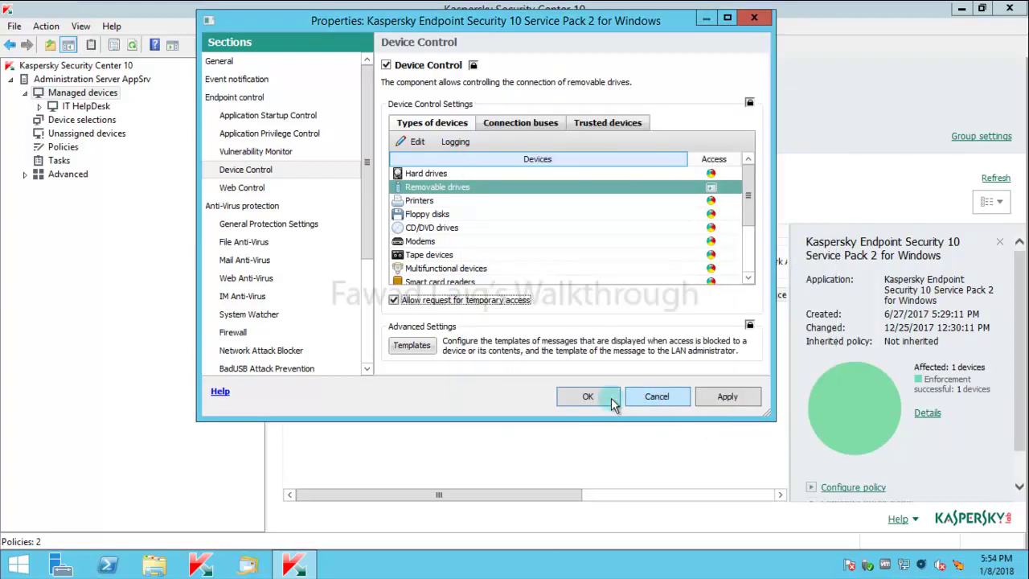
# Save the policy properties and view its enforcement results on WS01
pyautogui.click(596, 399)
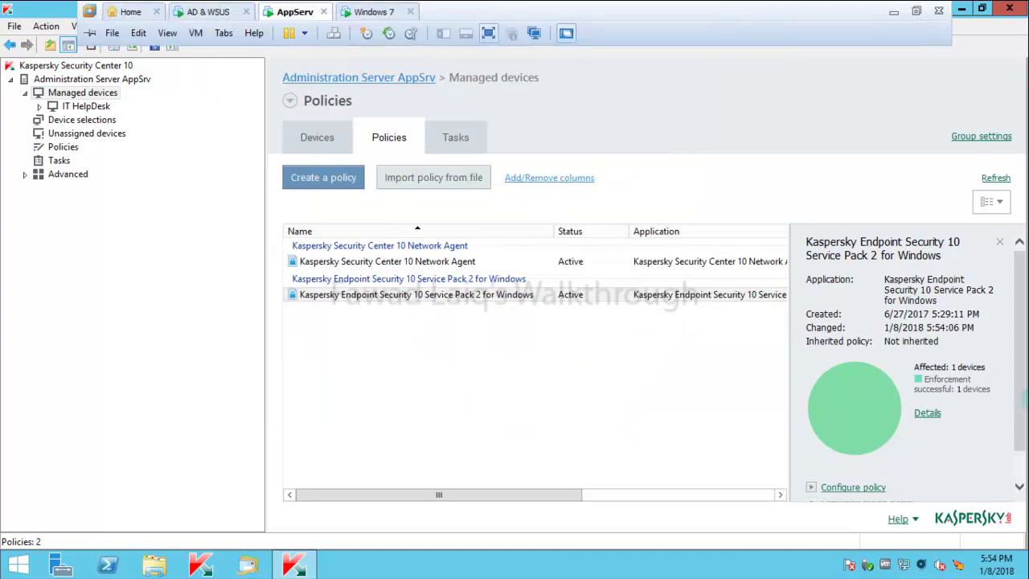
pyautogui.click(928, 413)
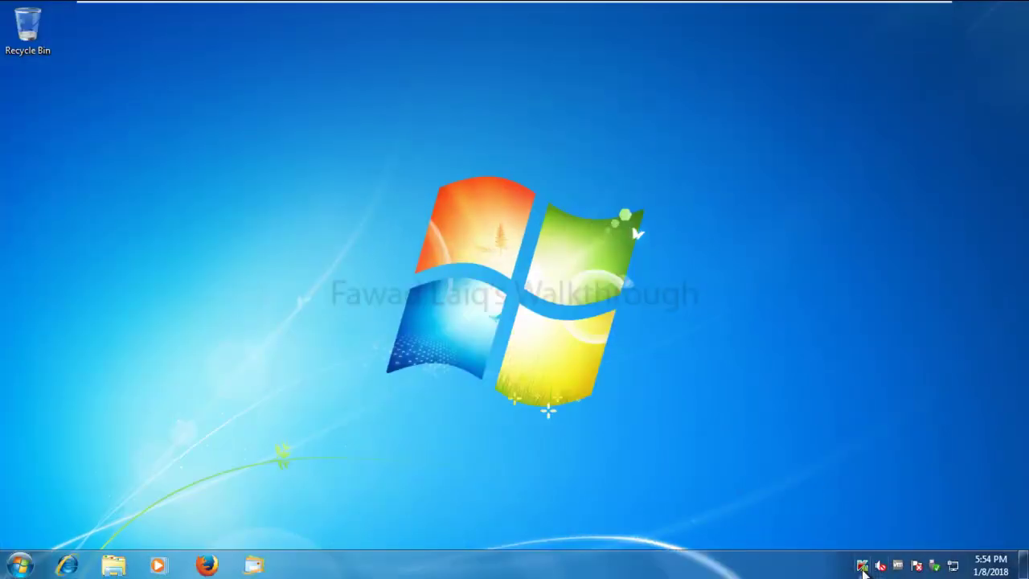
pyautogui.click(862, 565)
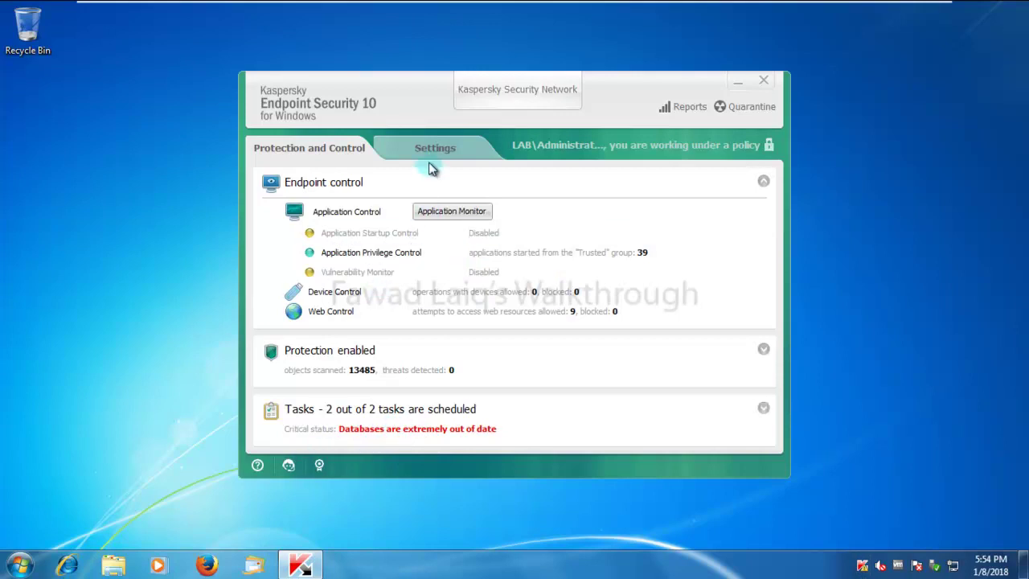
pyautogui.click(350, 295)
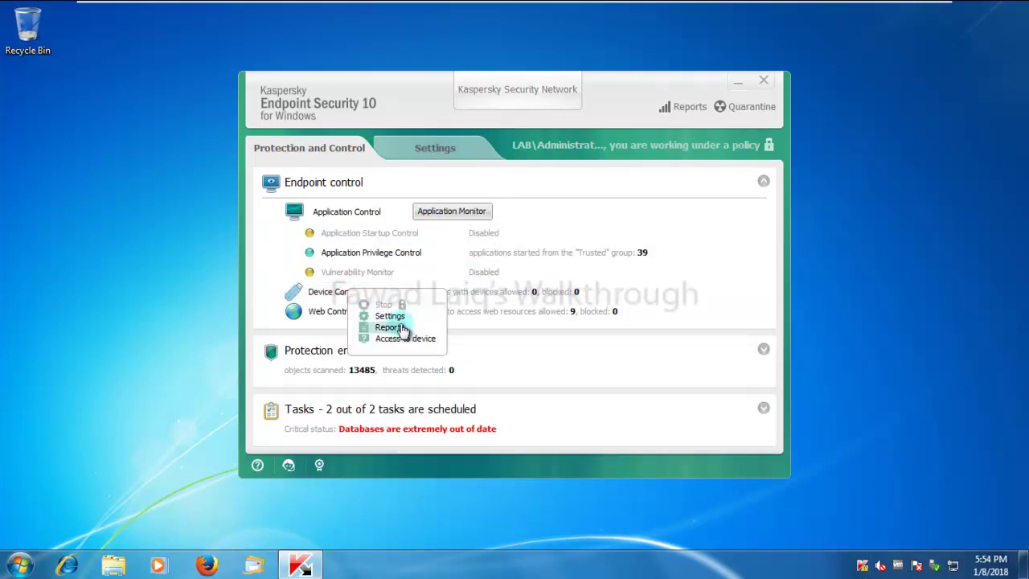
pyautogui.click(374, 314)
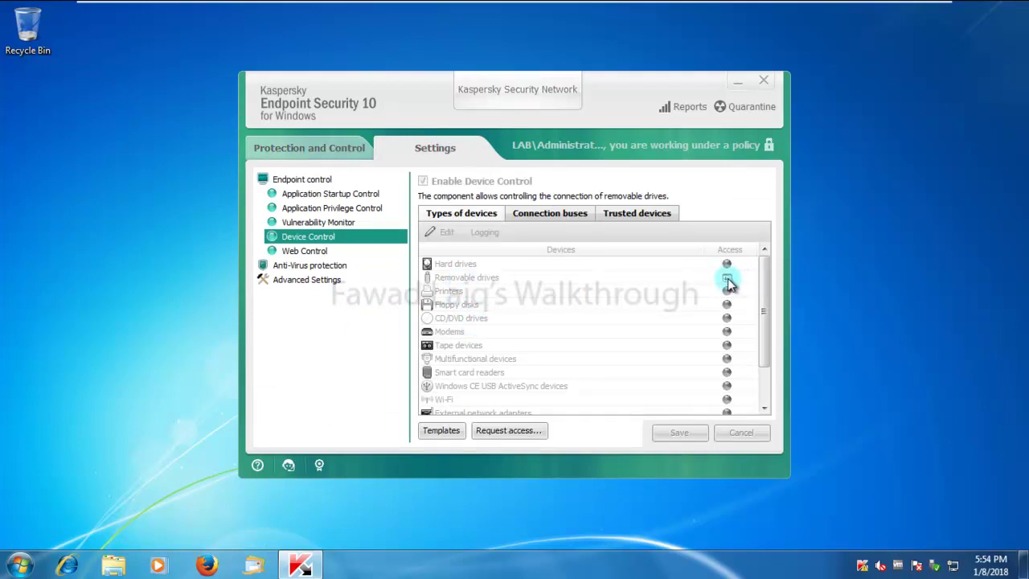
pyautogui.click(765, 83)
# On AppServ, review the Endpoint Security policy's Device Control settings and cancel without changes
pyautogui.moveTo(575, 7)
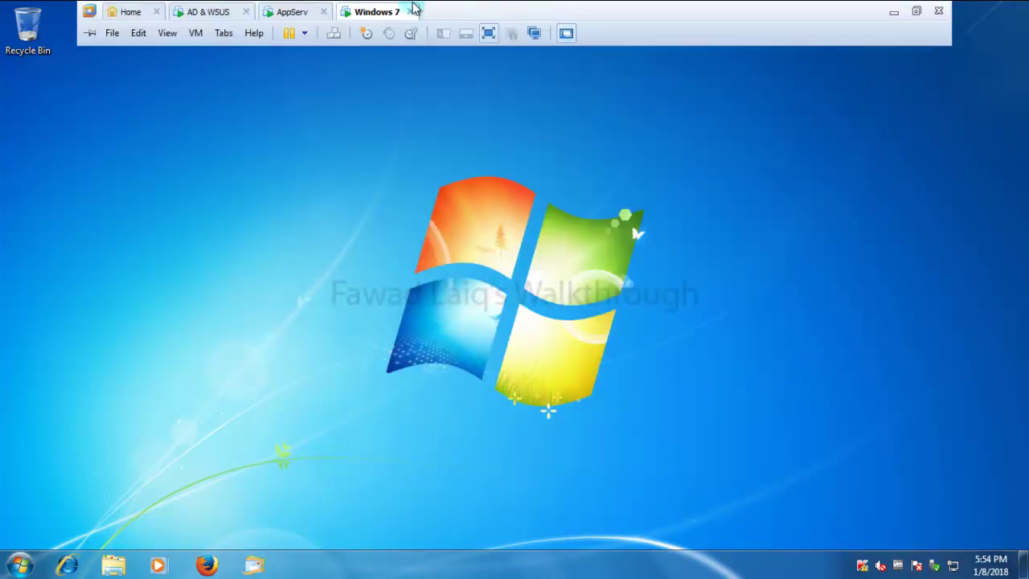
pyautogui.click(285, 10)
pyautogui.doubleClick(437, 295)
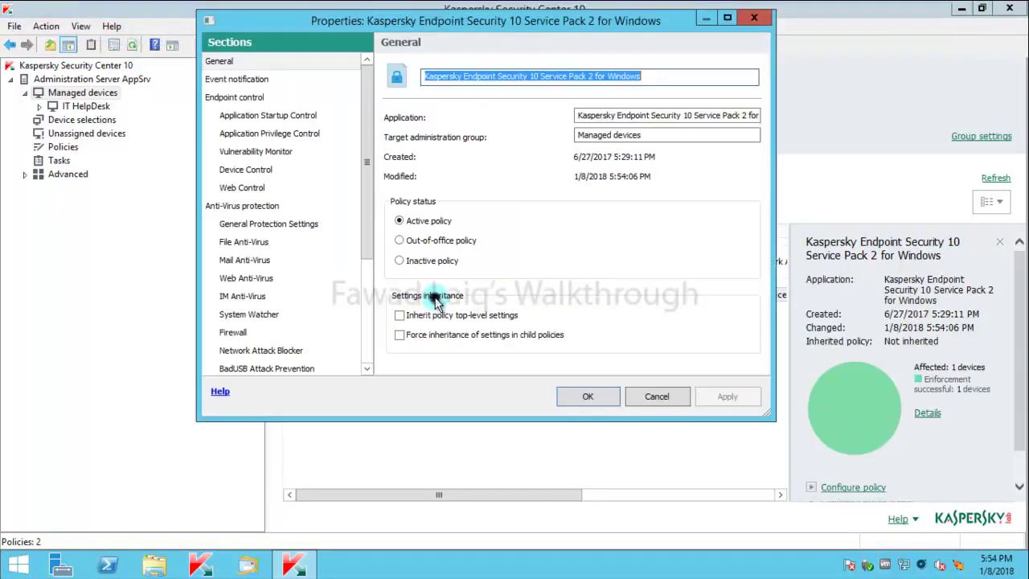
pyautogui.click(281, 170)
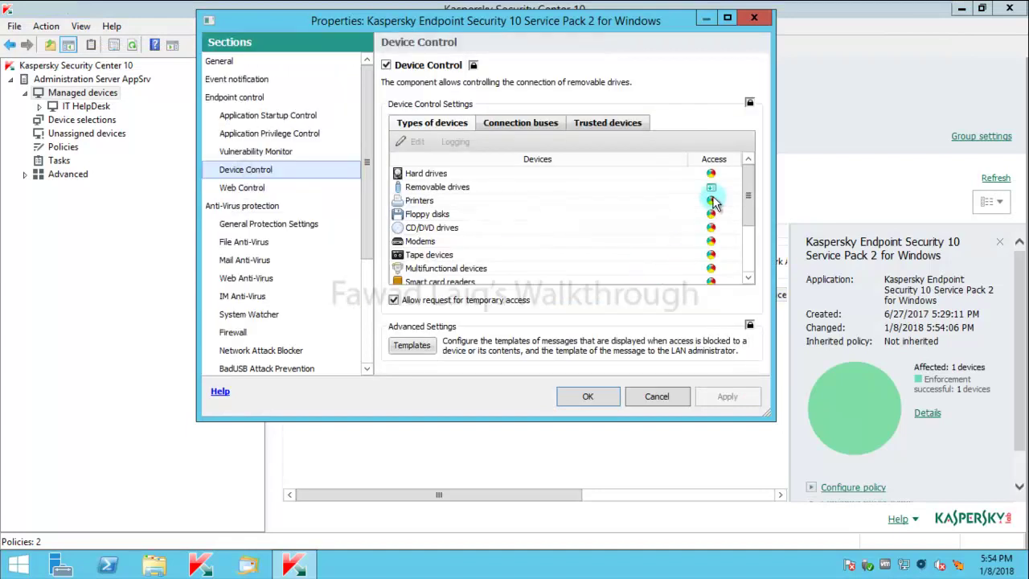
pyautogui.click(673, 396)
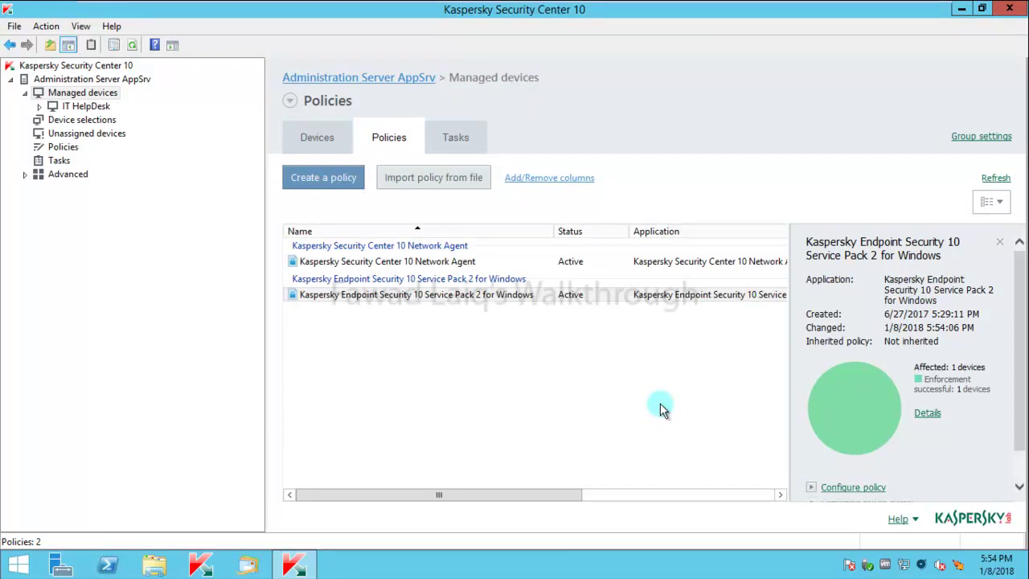
pyautogui.moveTo(380, 13)
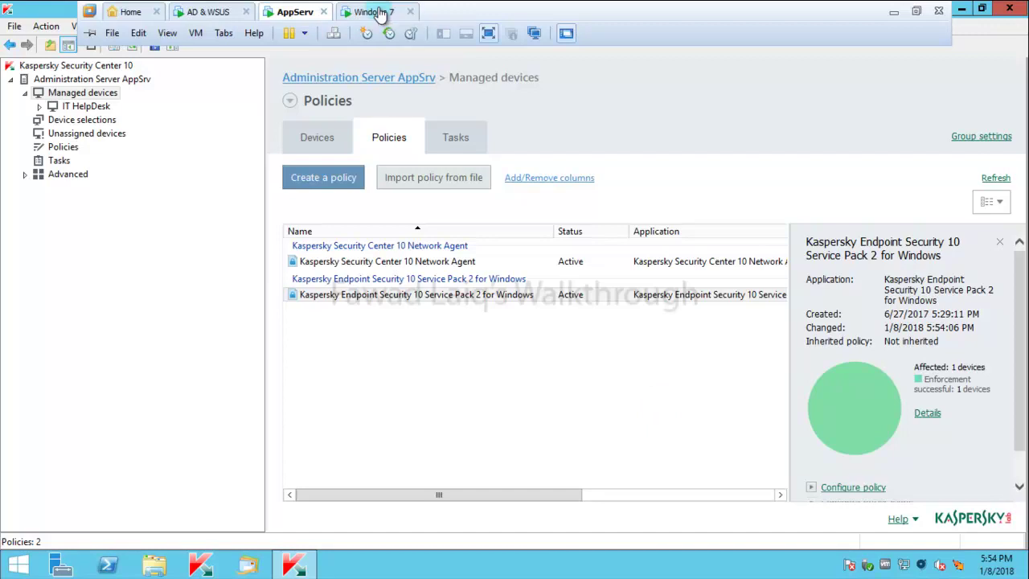
# Connect the USB mass storage device to the Windows 7 VM, accepting the host unplug warning
pyautogui.rightClick(380, 14)
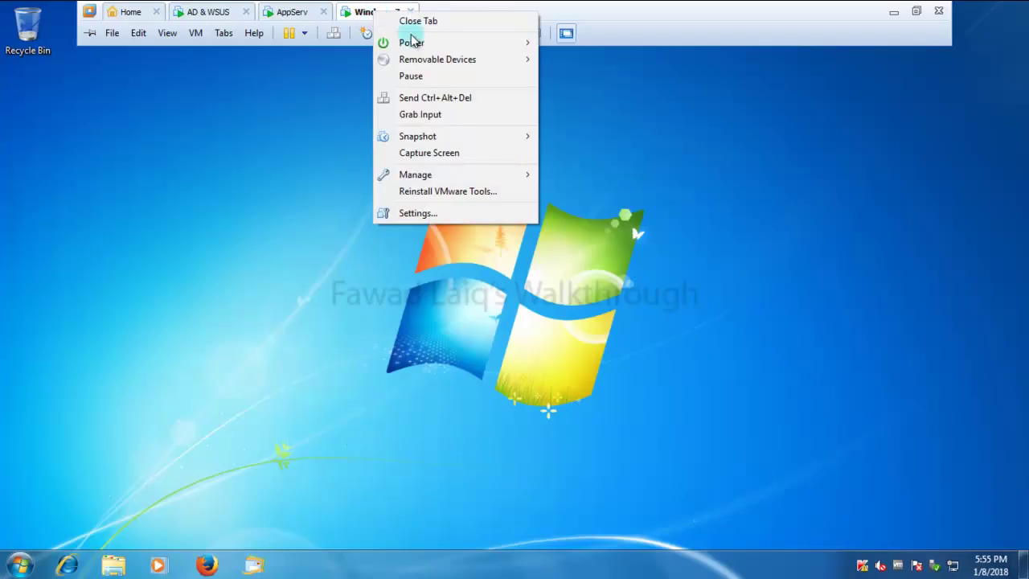
pyautogui.moveTo(485, 71)
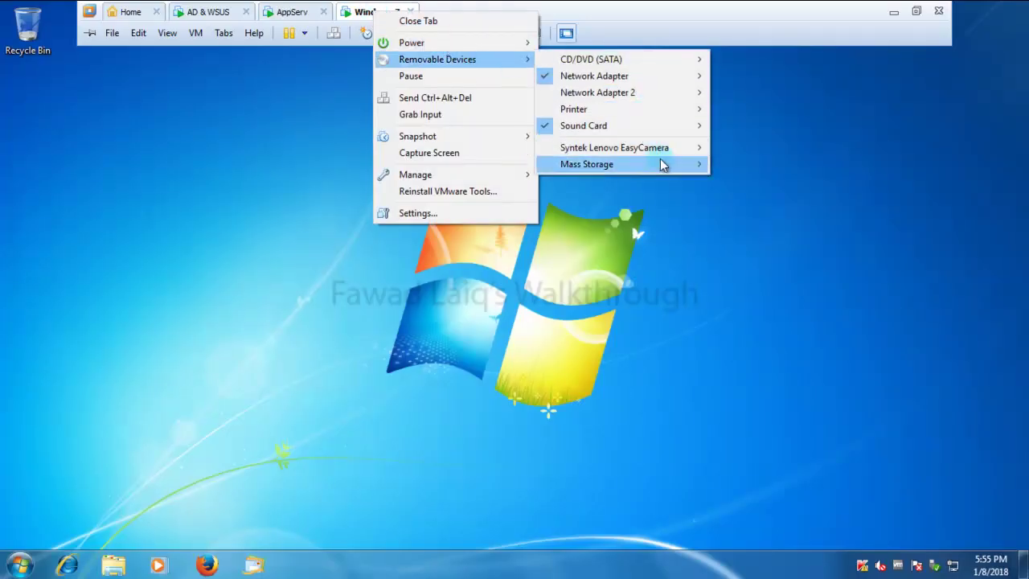
pyautogui.moveTo(663, 169)
pyautogui.click(787, 170)
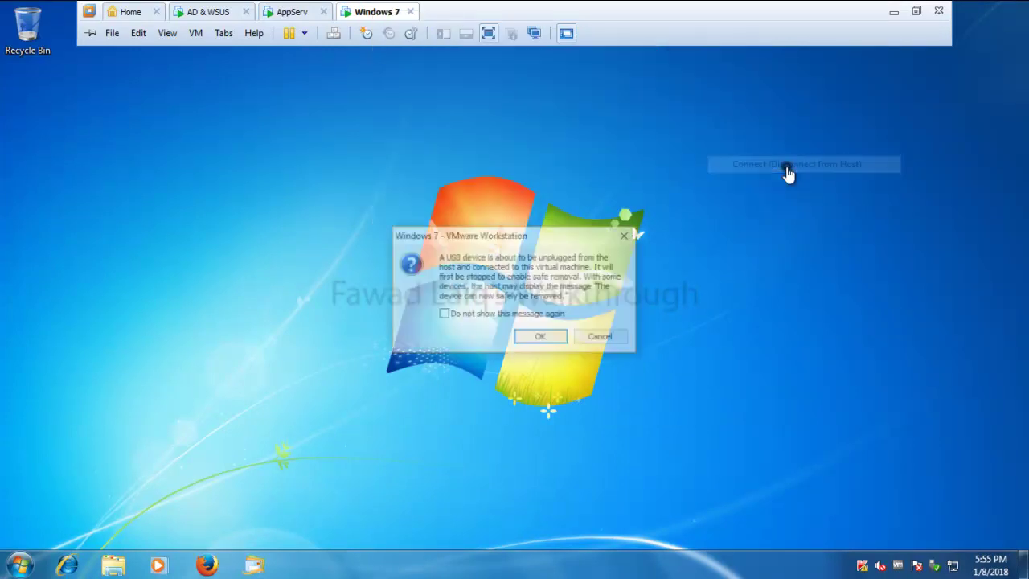
pyautogui.click(545, 341)
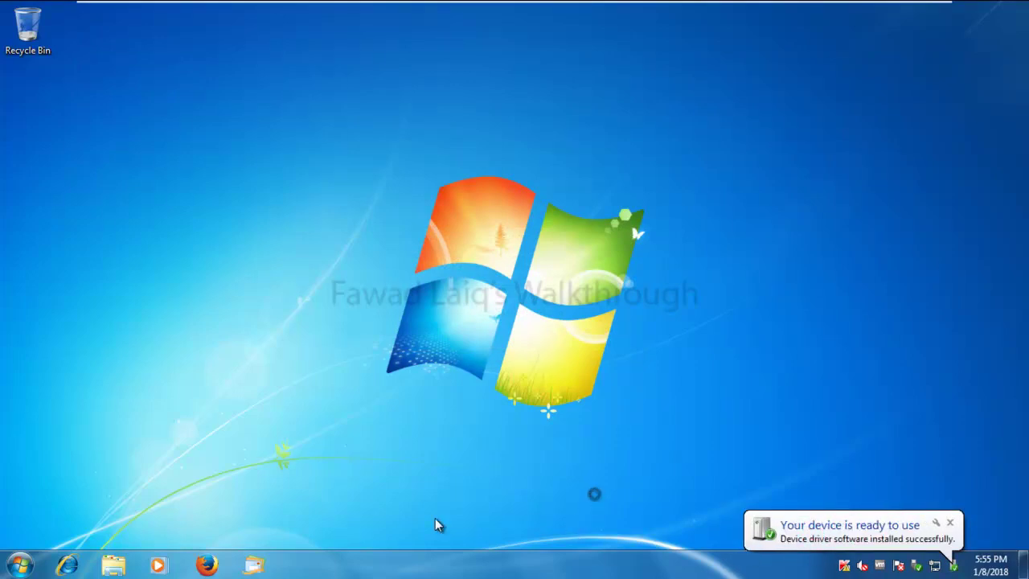
# Try opening Removable Disk (E:) in Explorer, dismiss the permission error, and close the window
pyautogui.click(114, 566)
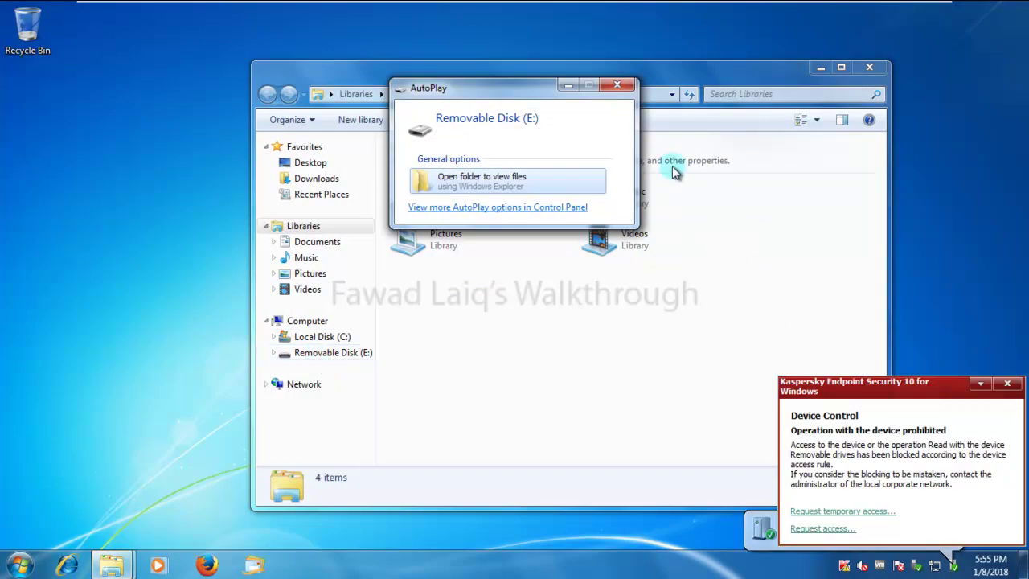
pyautogui.click(829, 512)
pyautogui.click(839, 530)
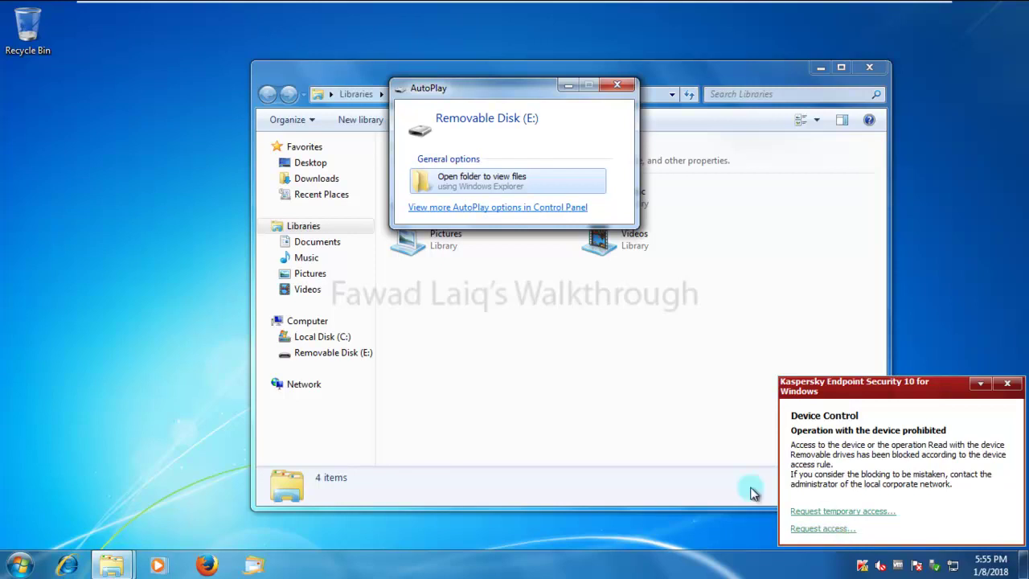
pyautogui.click(616, 85)
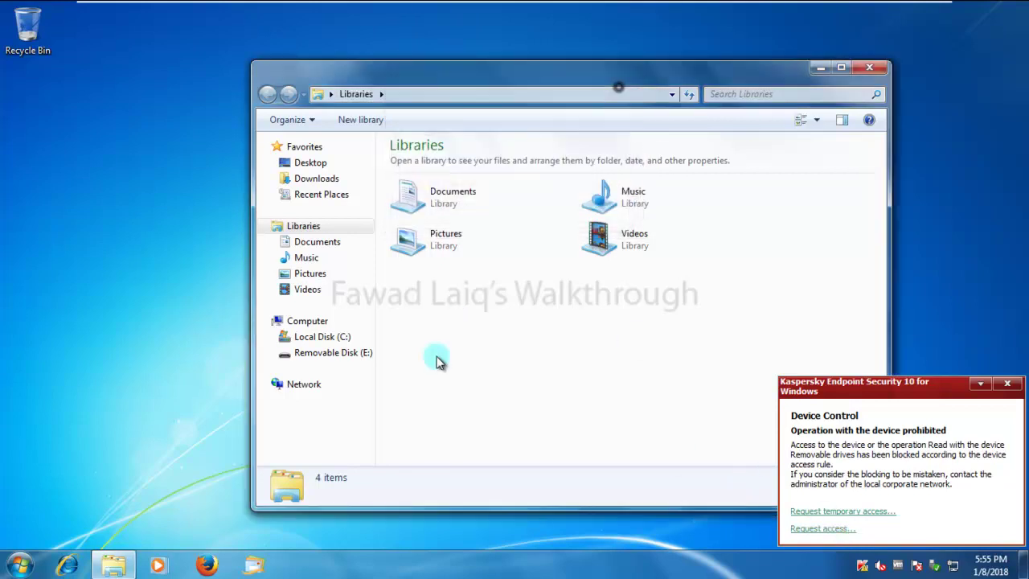
pyautogui.click(352, 352)
pyautogui.click(601, 306)
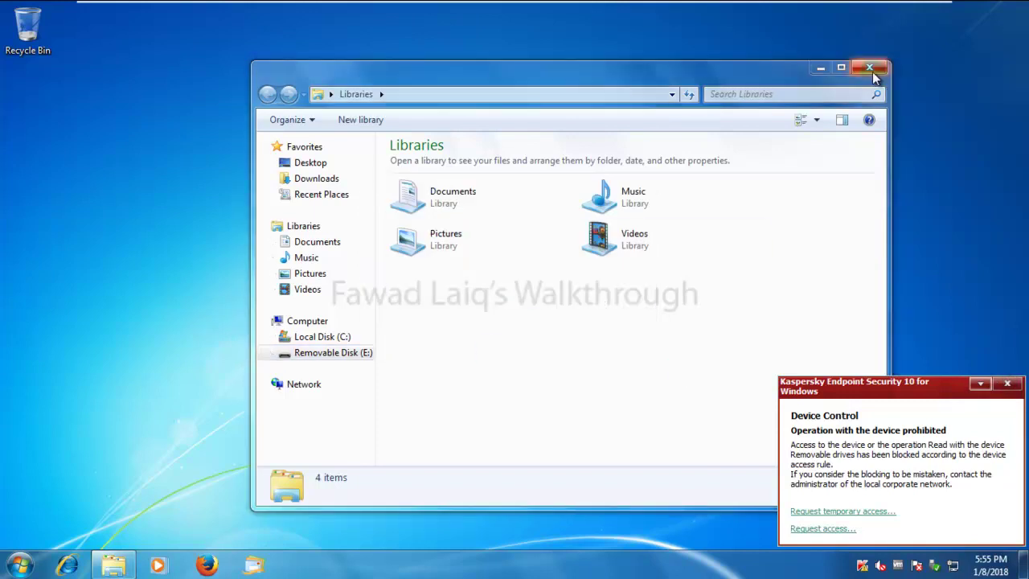
pyautogui.click(870, 68)
# Log off the Windows 7 administrator session
pyautogui.click(19, 565)
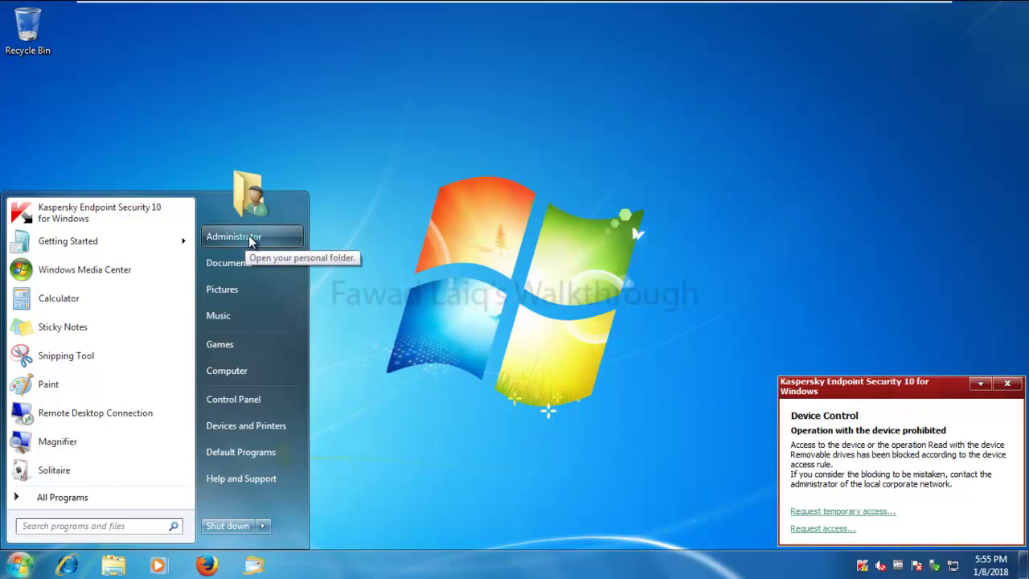
pyautogui.click(263, 526)
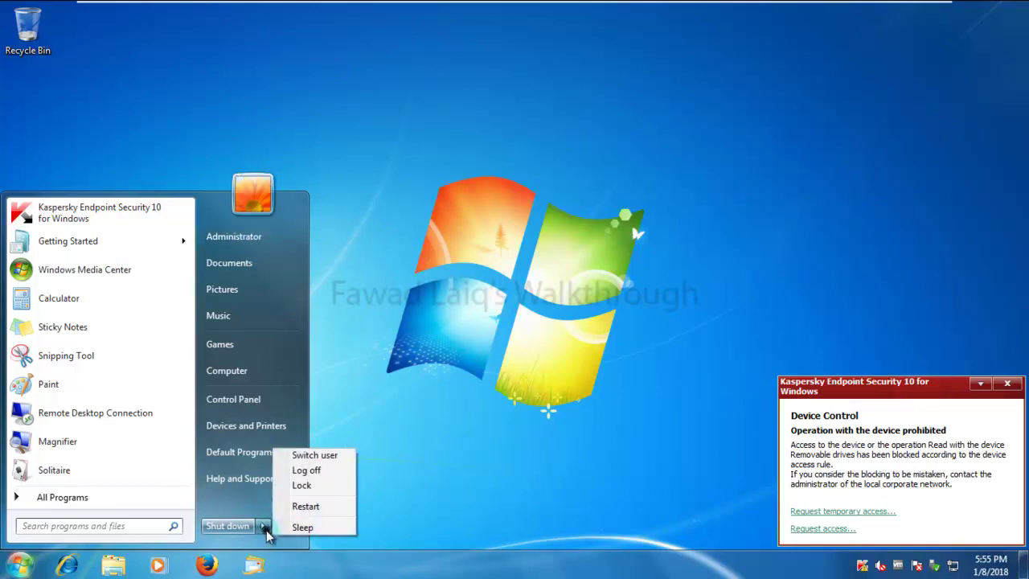
pyautogui.click(315, 474)
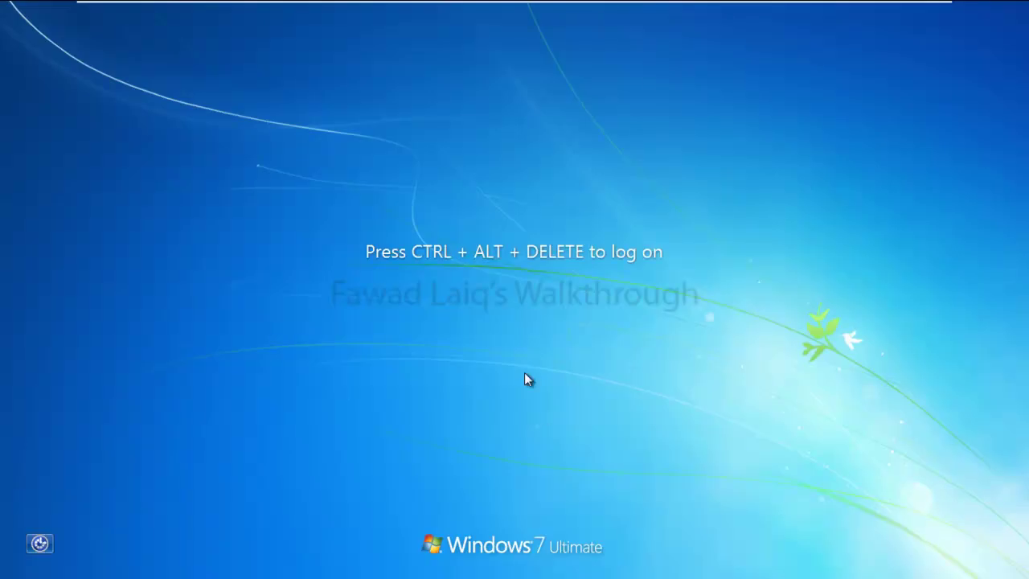
# Sign in as another domain user and confirm Kaspersky still blocks the removable drive
pyautogui.hotkey('ctrl', 'alt', 'Delete')
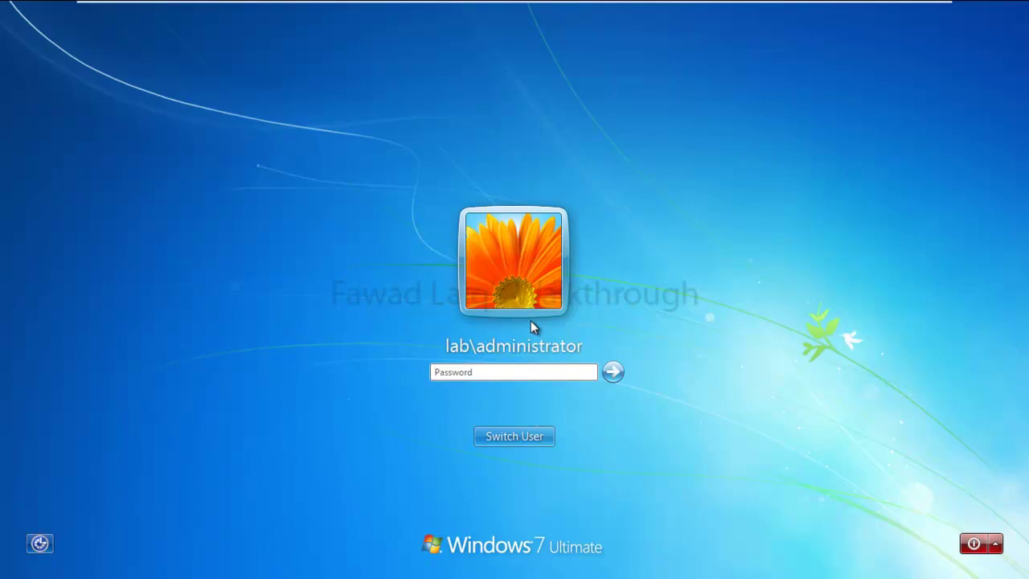
pyautogui.click(549, 437)
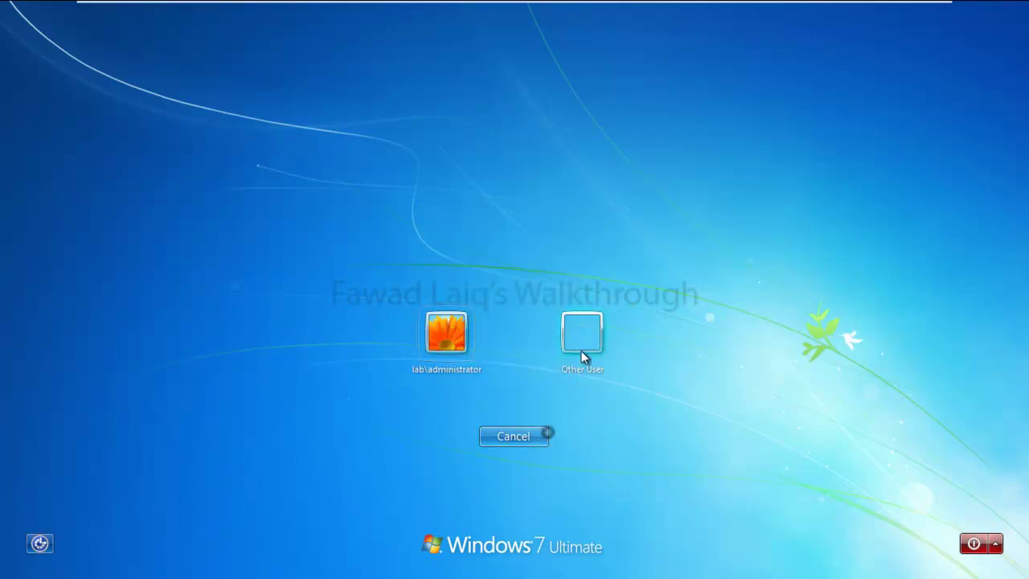
pyautogui.click(574, 333)
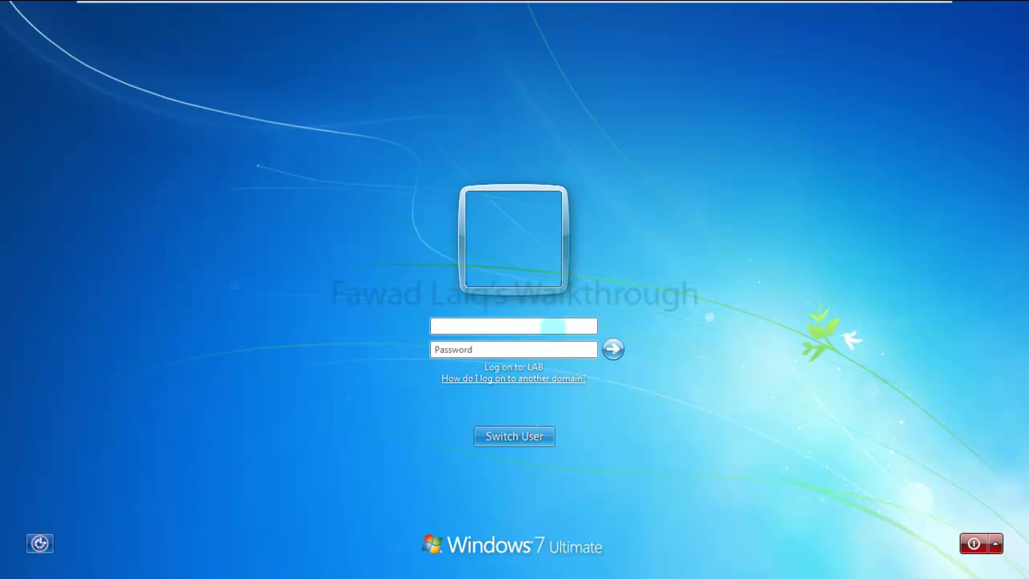
pyautogui.write('\\')
pyautogui.press('Tab')
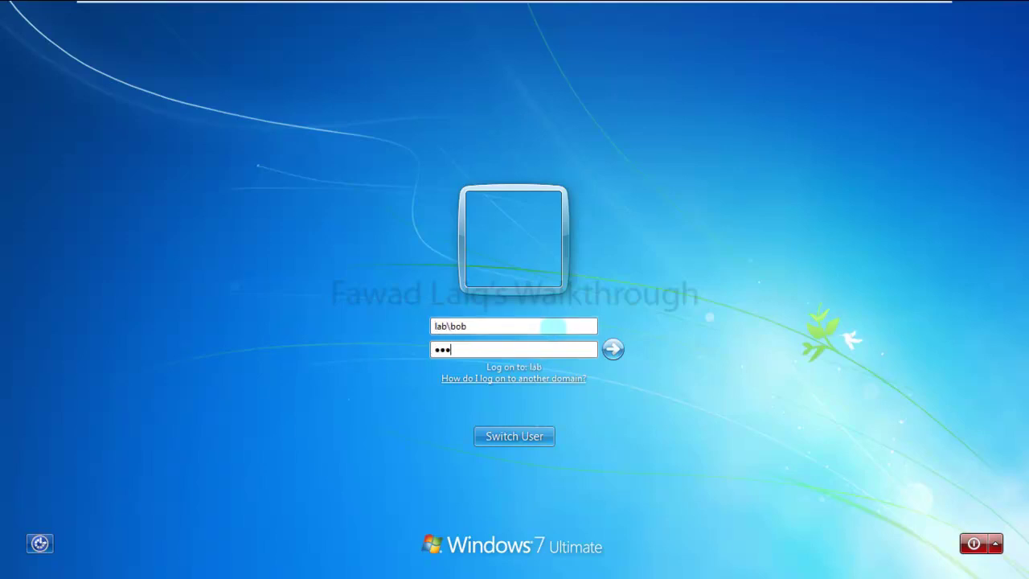
pyautogui.press('Return')
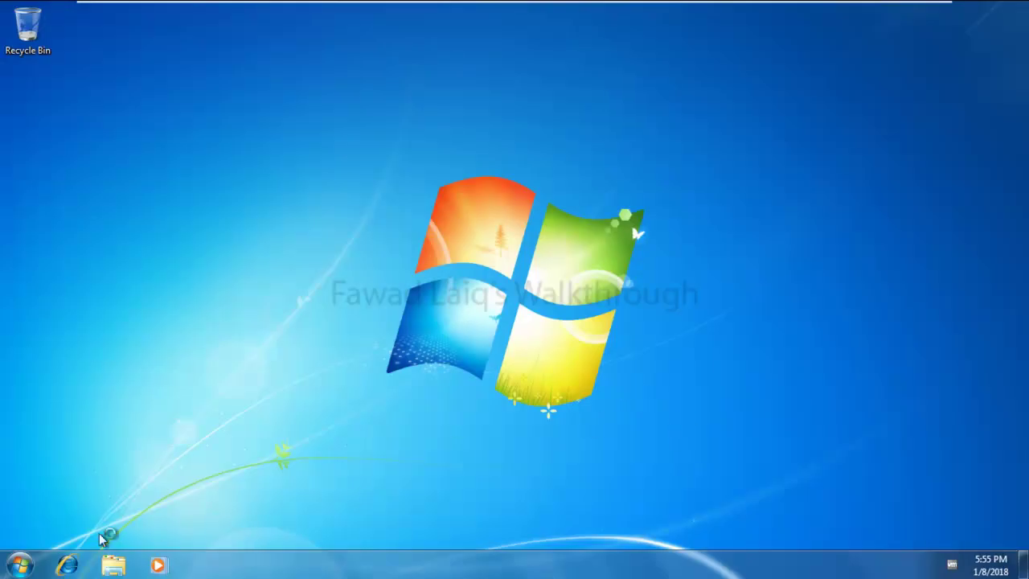
pyautogui.click(114, 567)
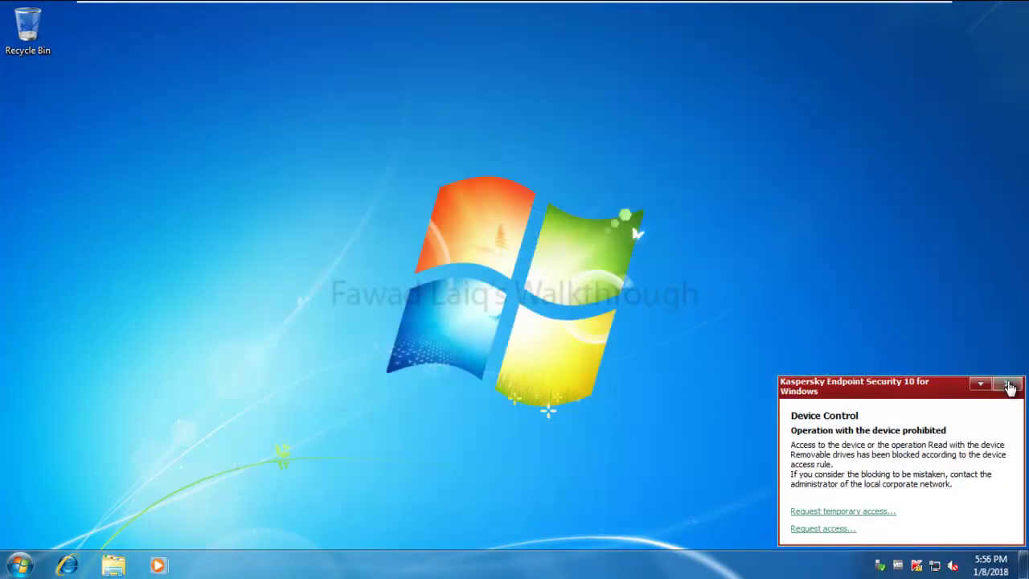
pyautogui.click(1007, 383)
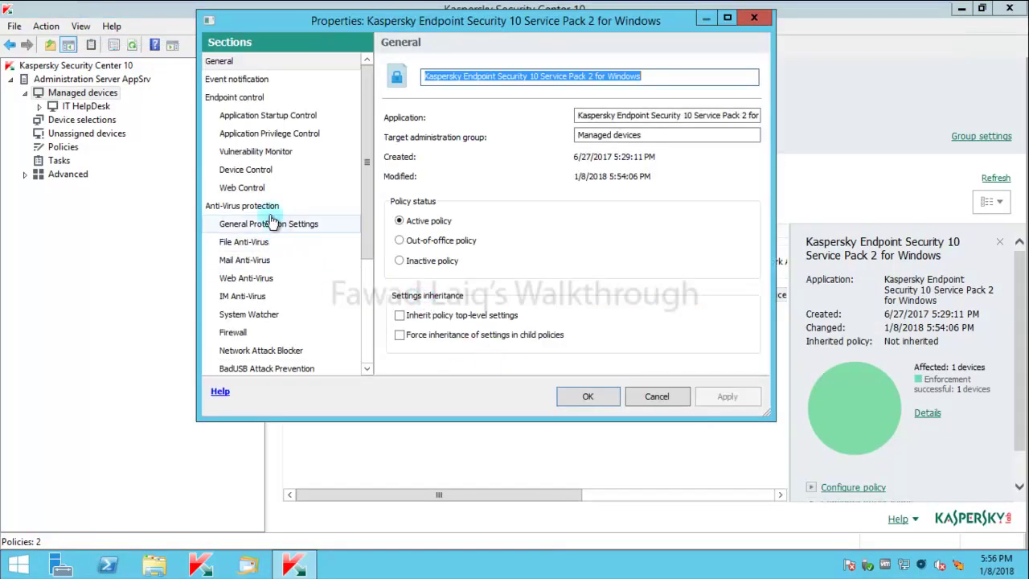
# Edit the Removable drives access rule in Device Control and remove Everyone
pyautogui.click(248, 169)
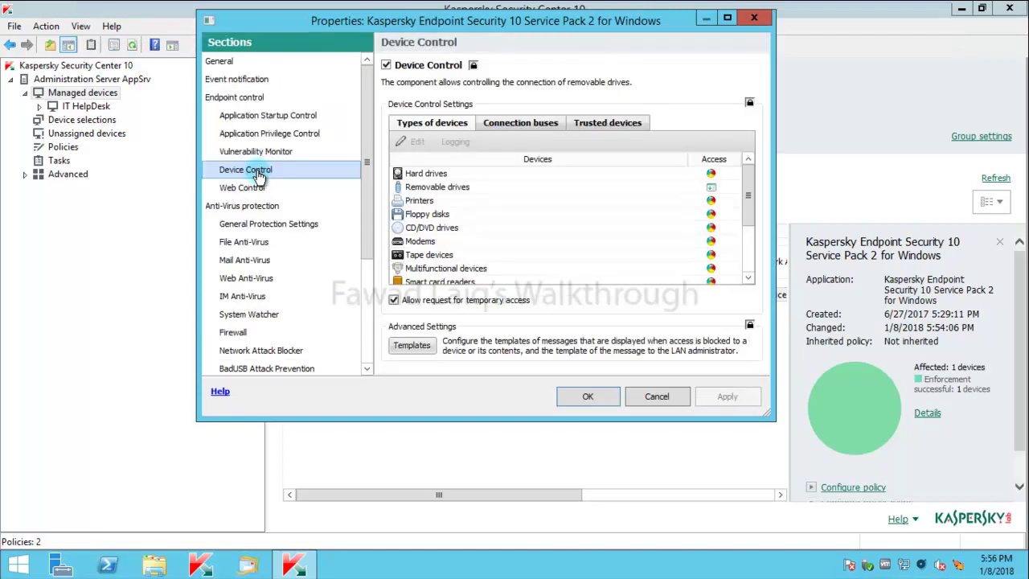
pyautogui.click(444, 188)
pyautogui.click(416, 143)
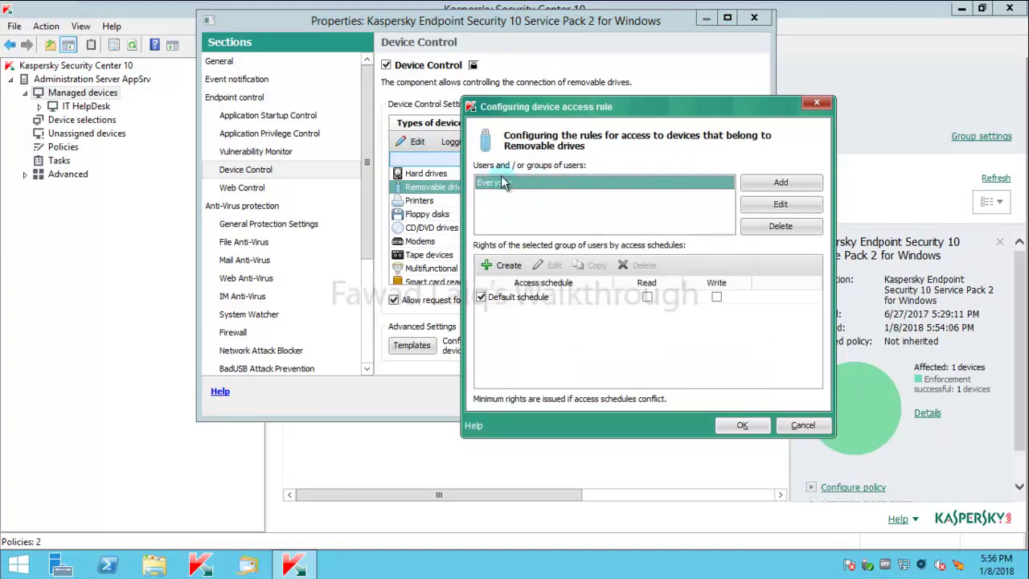
pyautogui.click(784, 226)
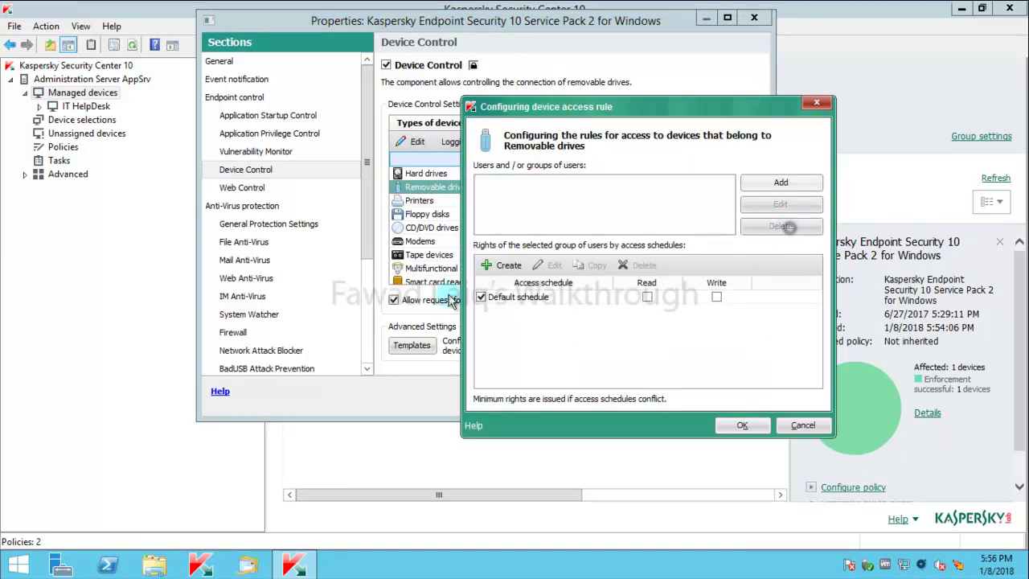
# Start adding a group by name, clearing the wrongly resolved matches
pyautogui.click(781, 184)
pyautogui.click(581, 316)
pyautogui.write('allowed')
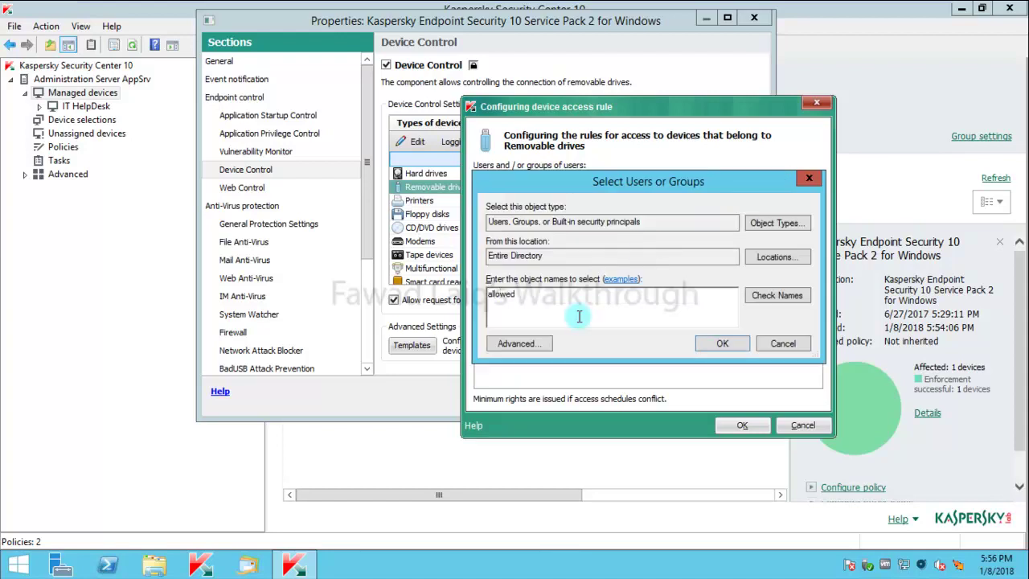
pyautogui.click(785, 299)
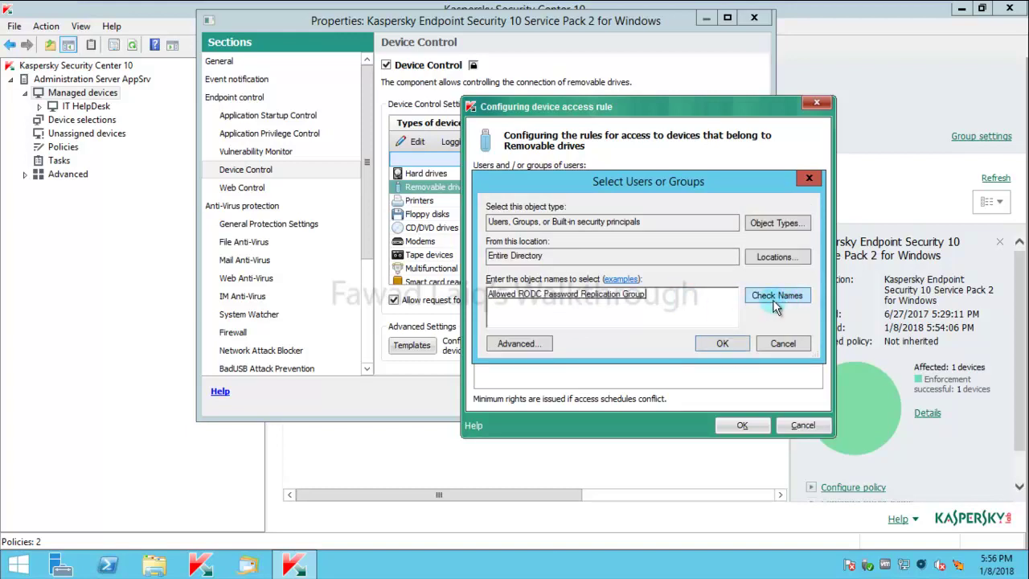
pyautogui.doubleClick(649, 295)
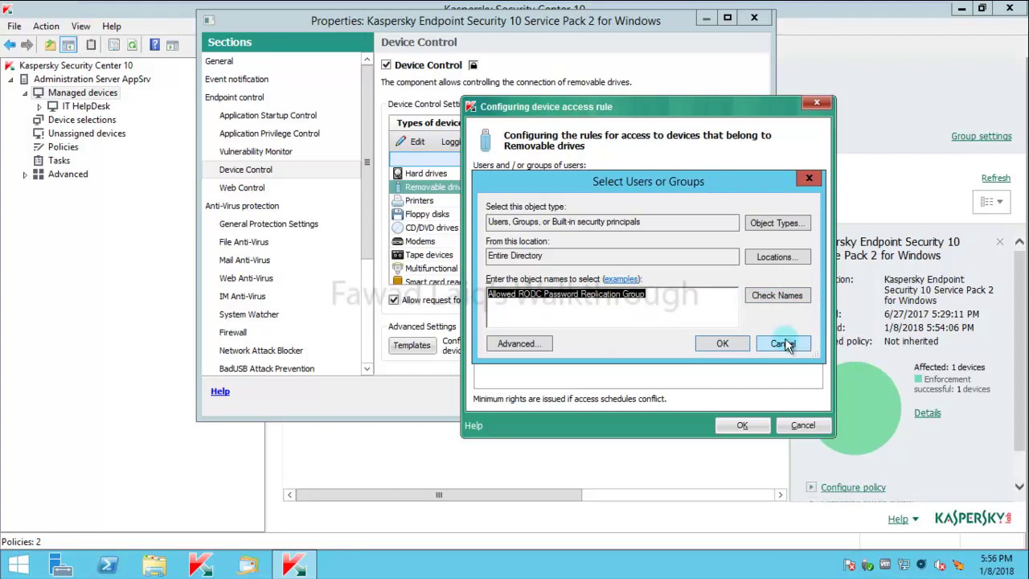
pyautogui.press('Delete')
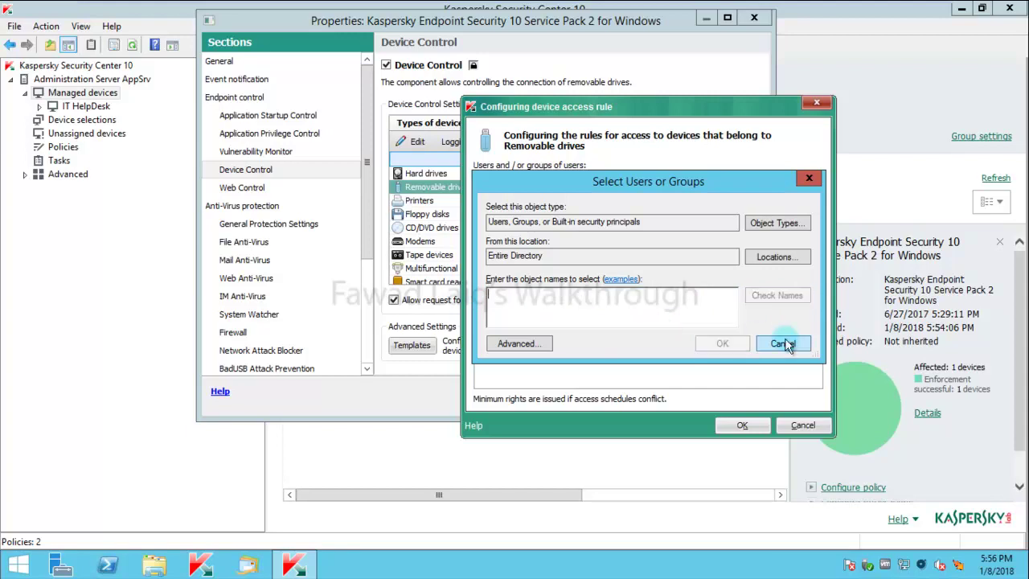
pyautogui.write('Allow')
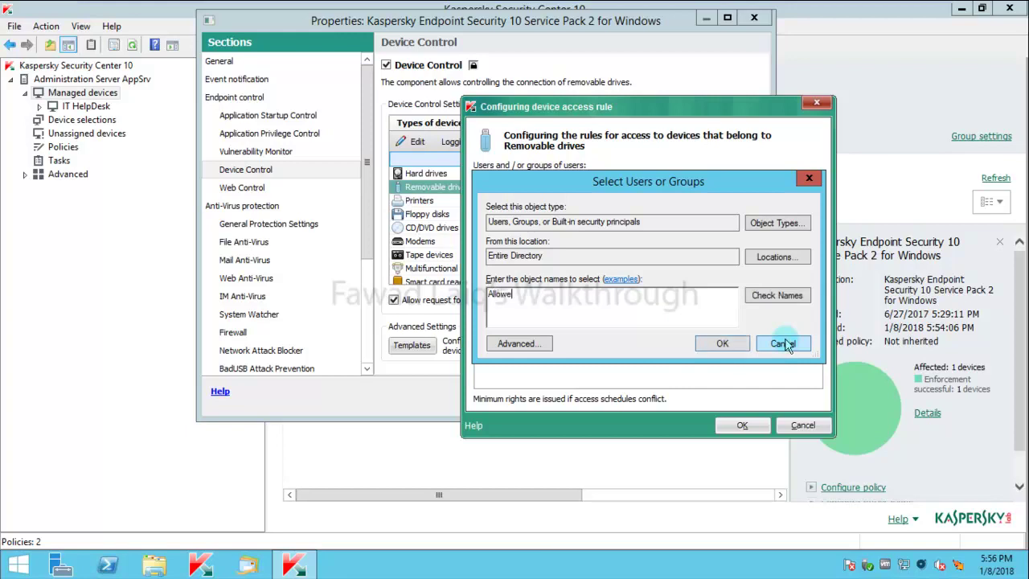
pyautogui.click(778, 295)
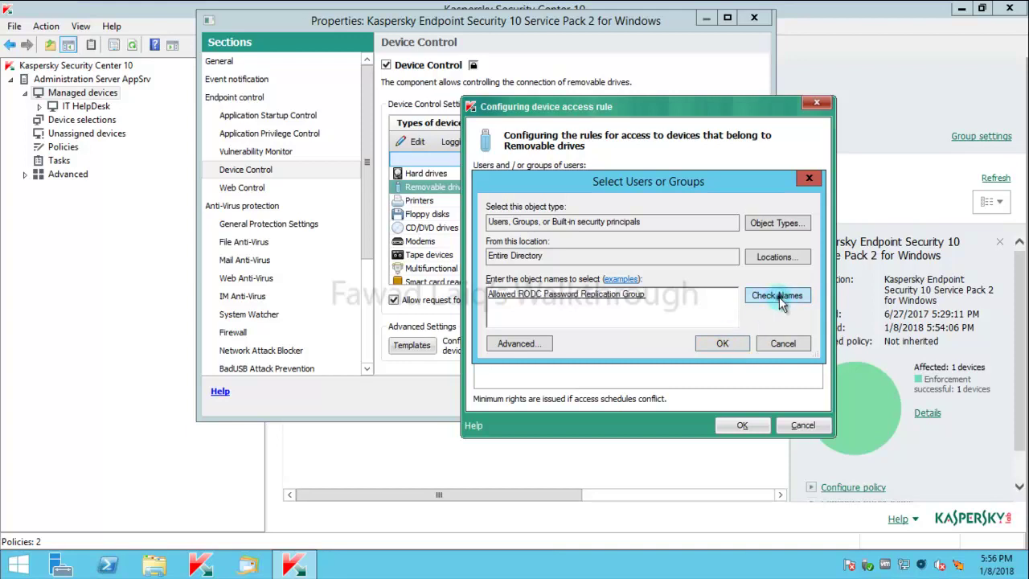
pyautogui.moveTo(663, 298); pyautogui.dragTo(518, 296)
pyautogui.press('BackSpace')
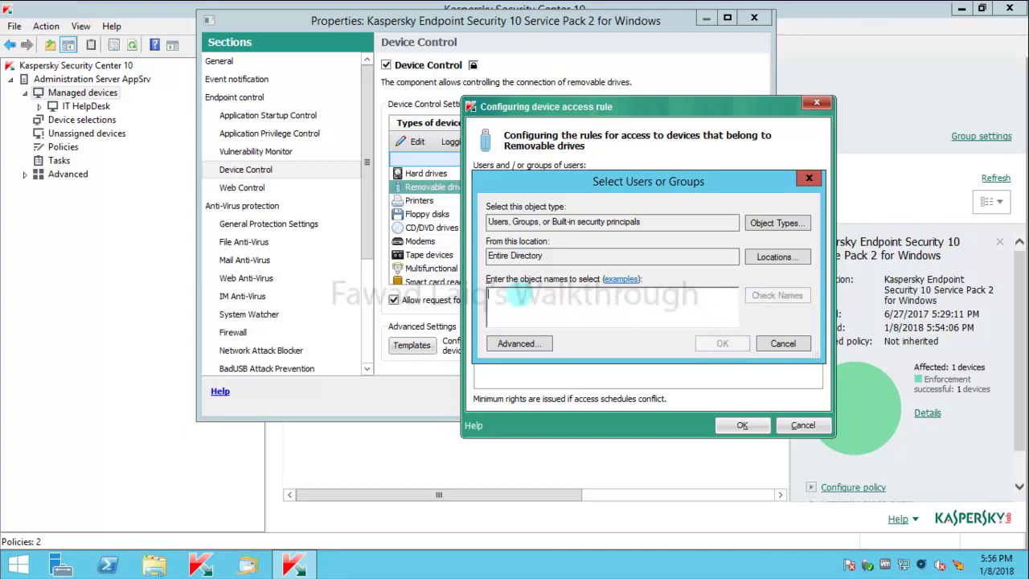
# Search for groups only and add LAB\USB Allowed to the removable drives rule
pyautogui.click(519, 344)
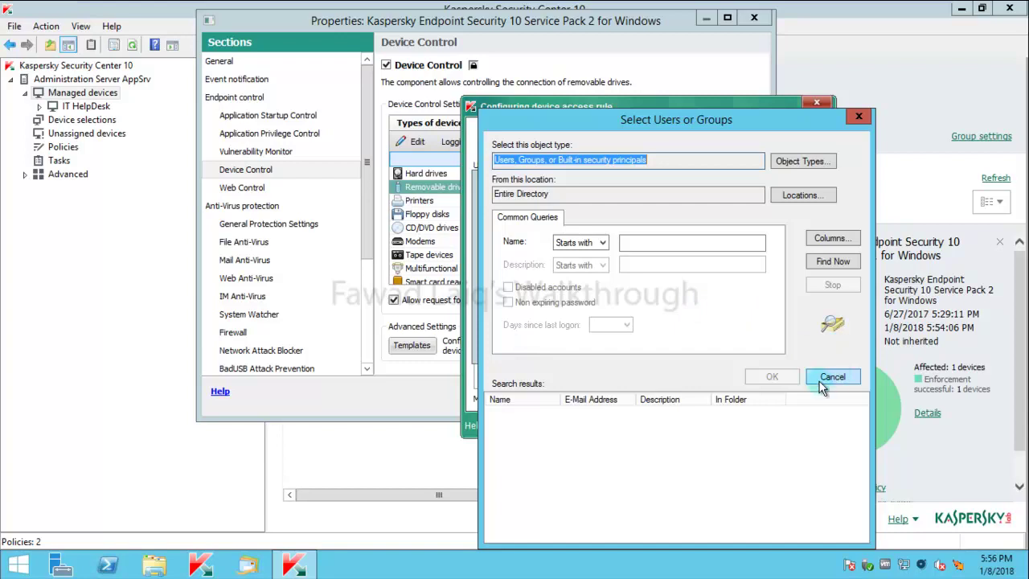
pyautogui.click(804, 162)
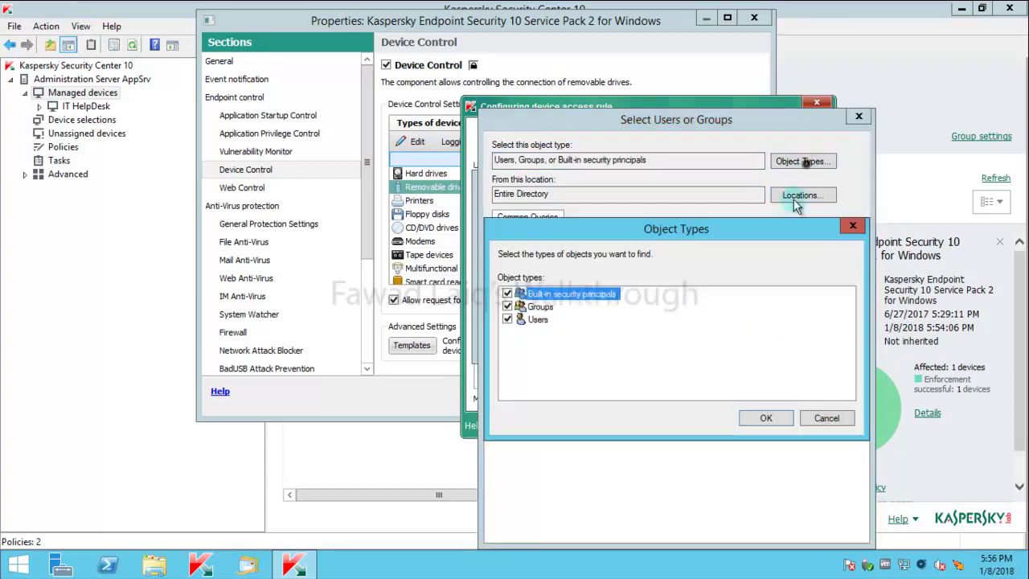
pyautogui.click(508, 293)
pyautogui.click(508, 320)
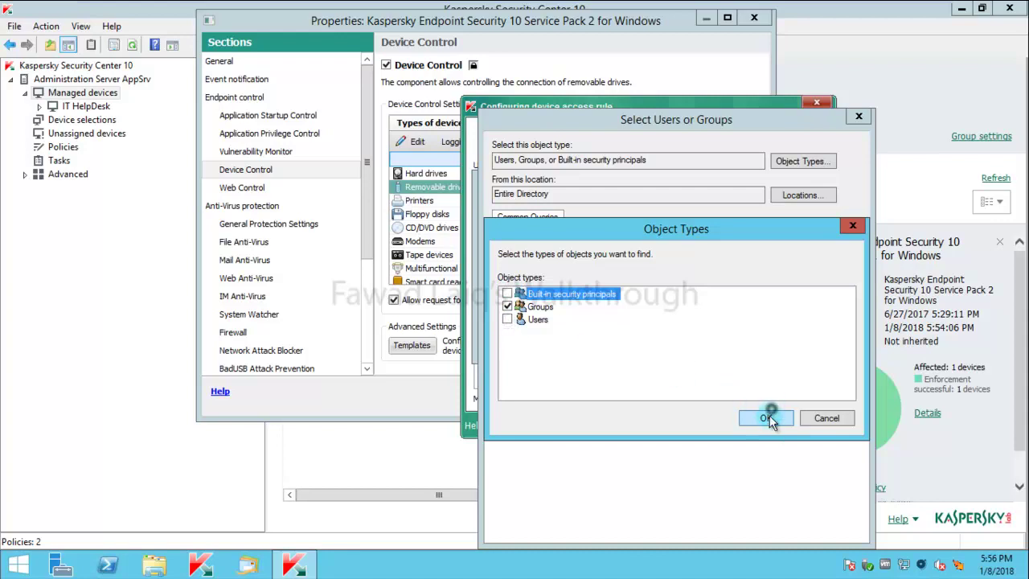
pyautogui.click(768, 419)
pyautogui.click(833, 261)
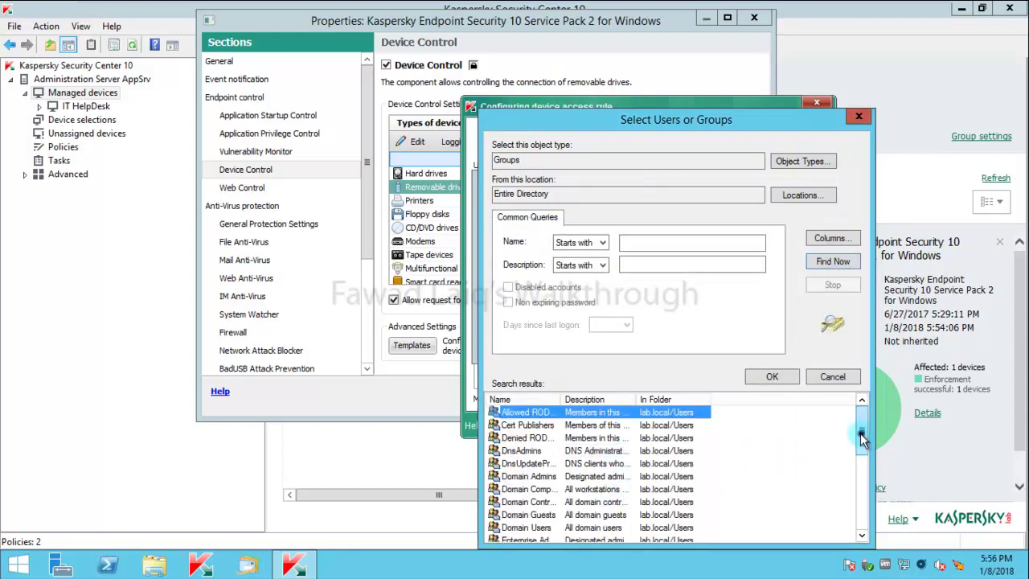
pyautogui.moveTo(862, 438); pyautogui.dragTo(864, 519)
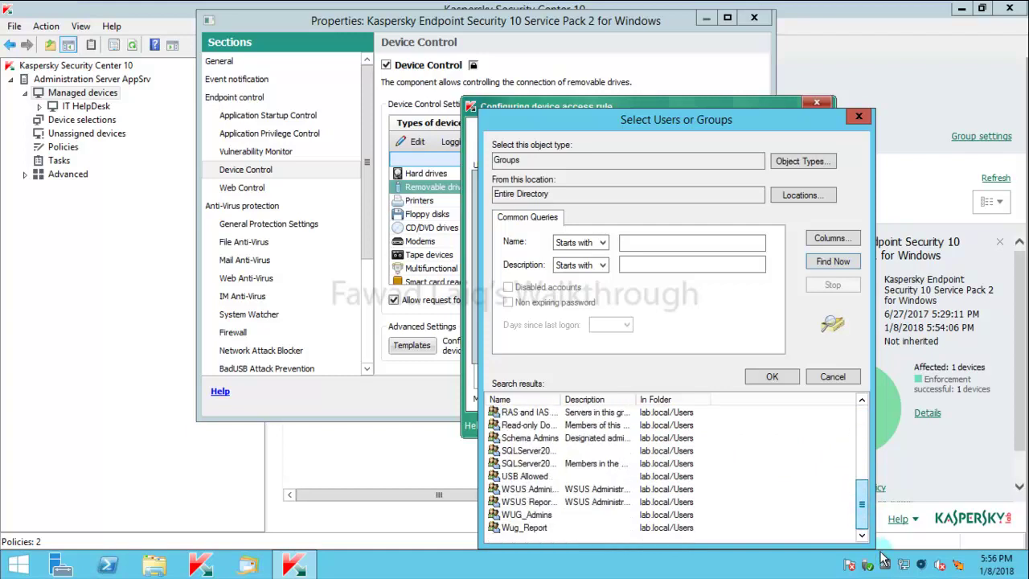
pyautogui.click(525, 476)
pyautogui.click(770, 378)
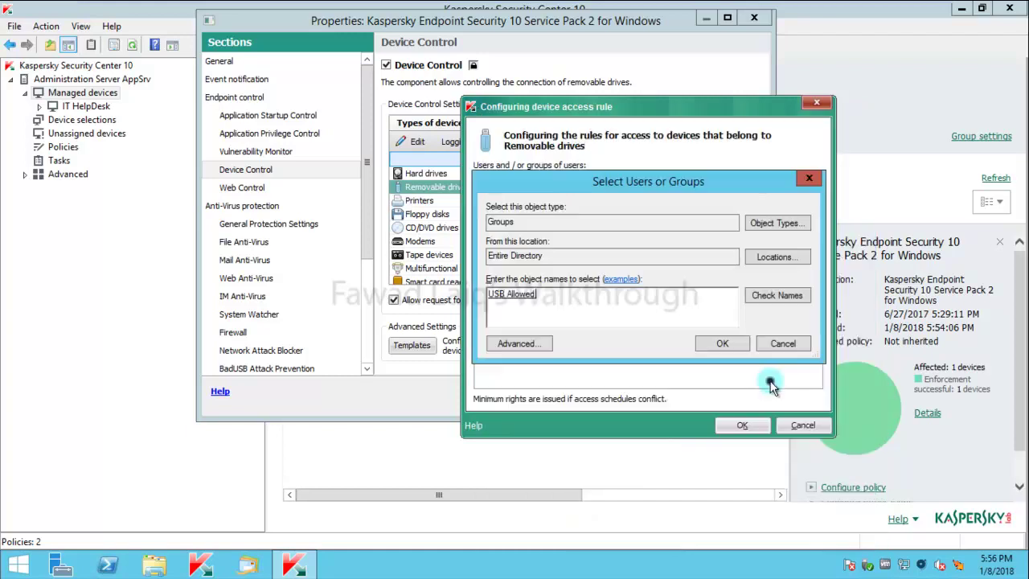
pyautogui.click(723, 343)
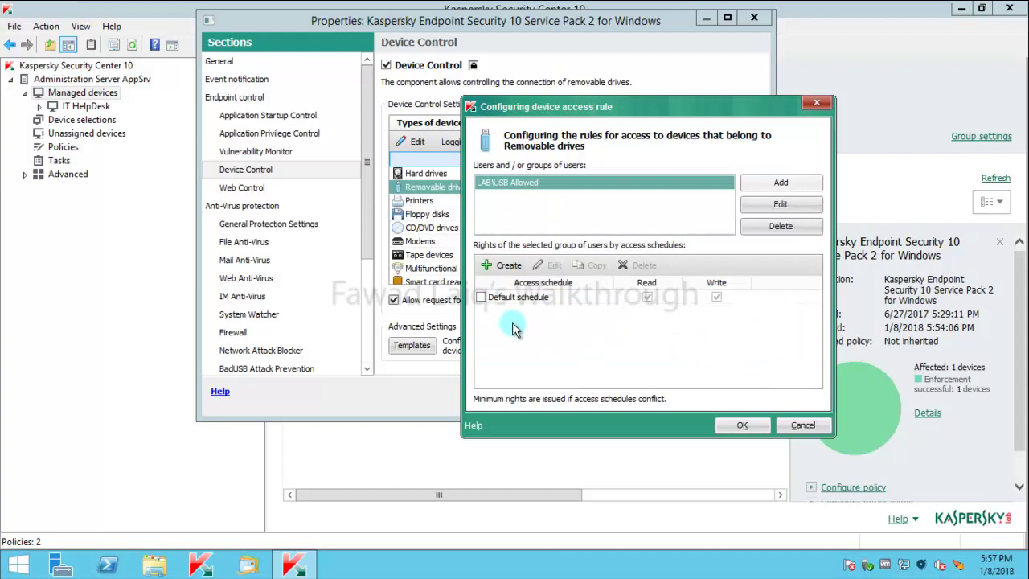
# Grant USB Allowed Read and Write on the default schedule, then save the rule and policy
pyautogui.click(481, 297)
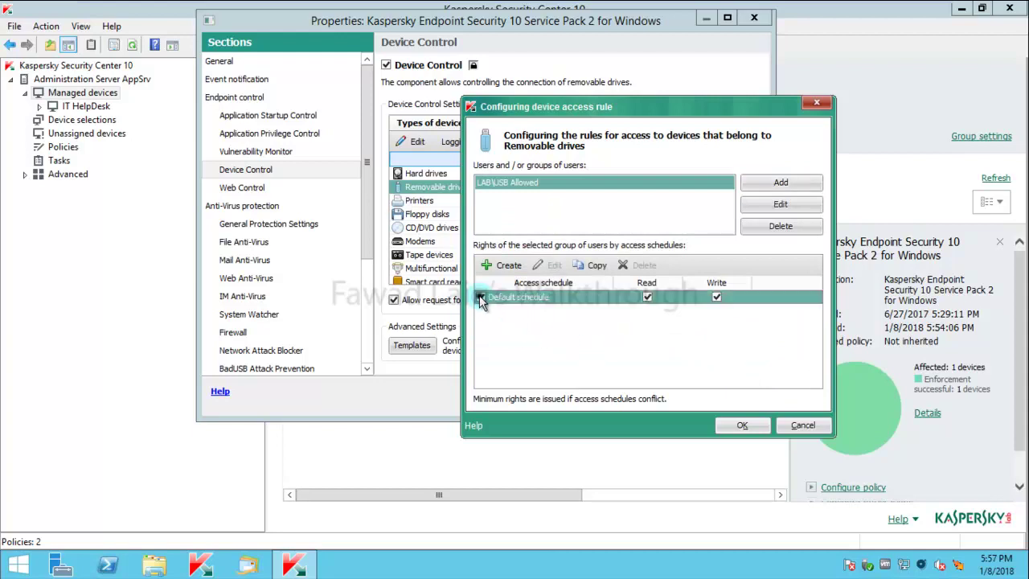
pyautogui.click(742, 427)
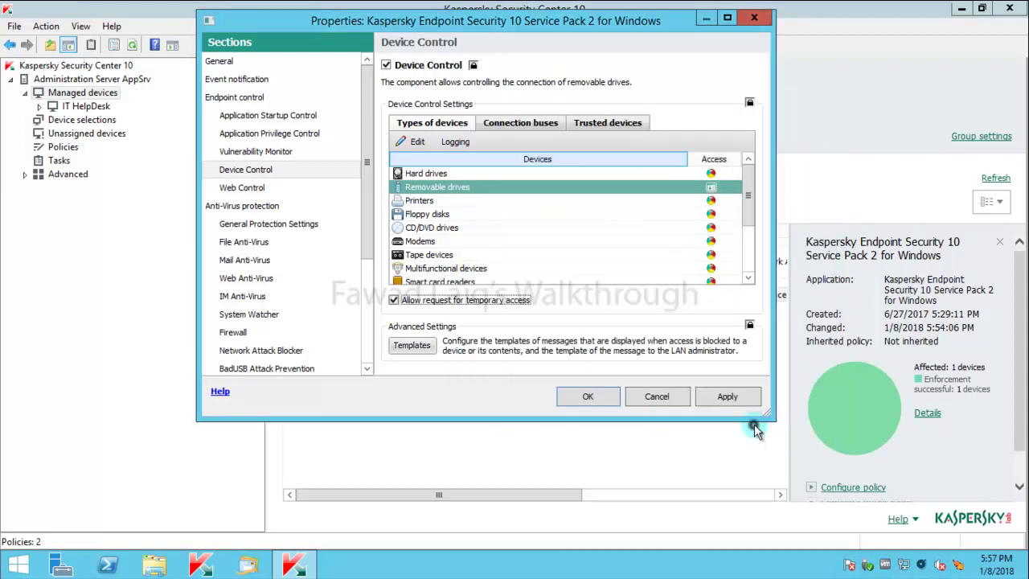
pyautogui.click(590, 397)
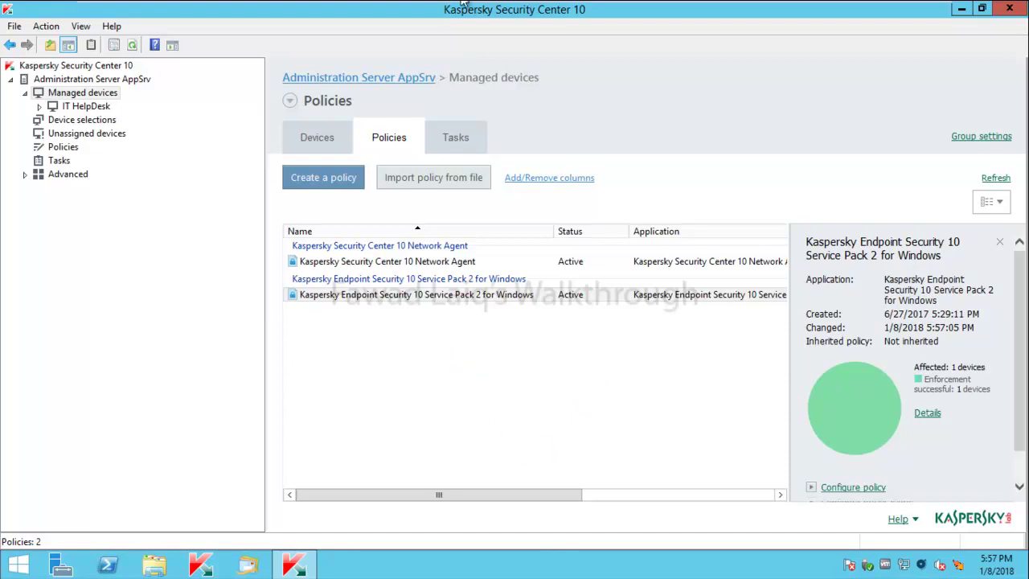
# Open Removable Disk (E:) in Windows Explorer on the Windows 7 client
pyautogui.moveTo(465, 7)
pyautogui.click(388, 14)
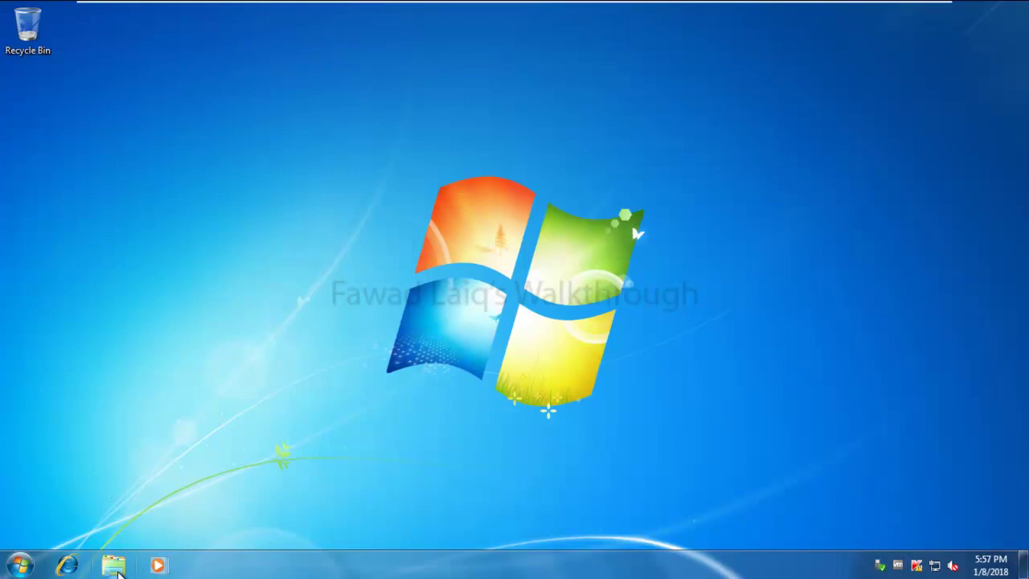
pyautogui.click(115, 566)
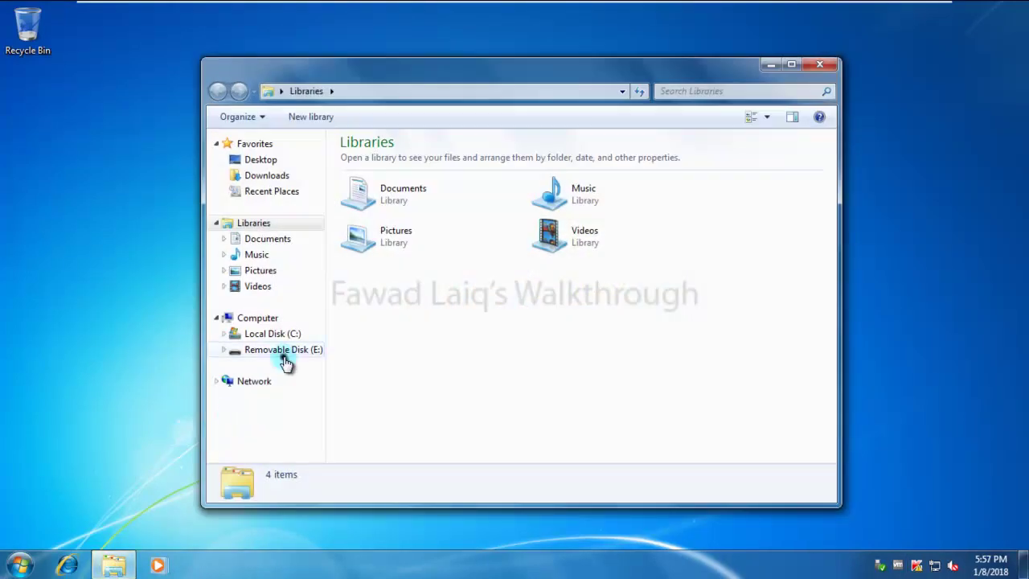
pyautogui.click(285, 358)
# Create an empty text document named 'Test File' on the removable disk
pyautogui.rightClick(462, 233)
pyautogui.moveTo(521, 396)
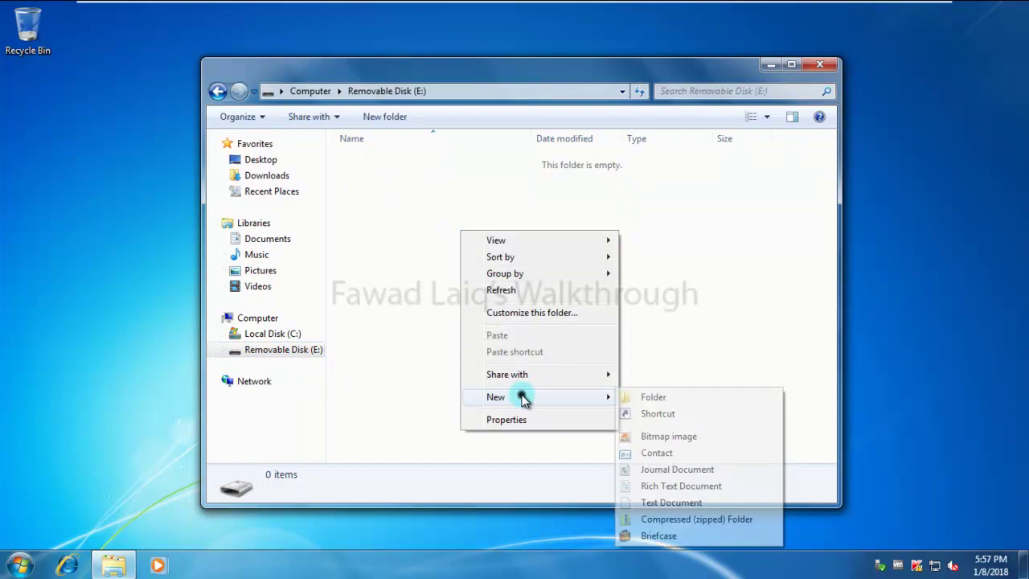
pyautogui.click(671, 503)
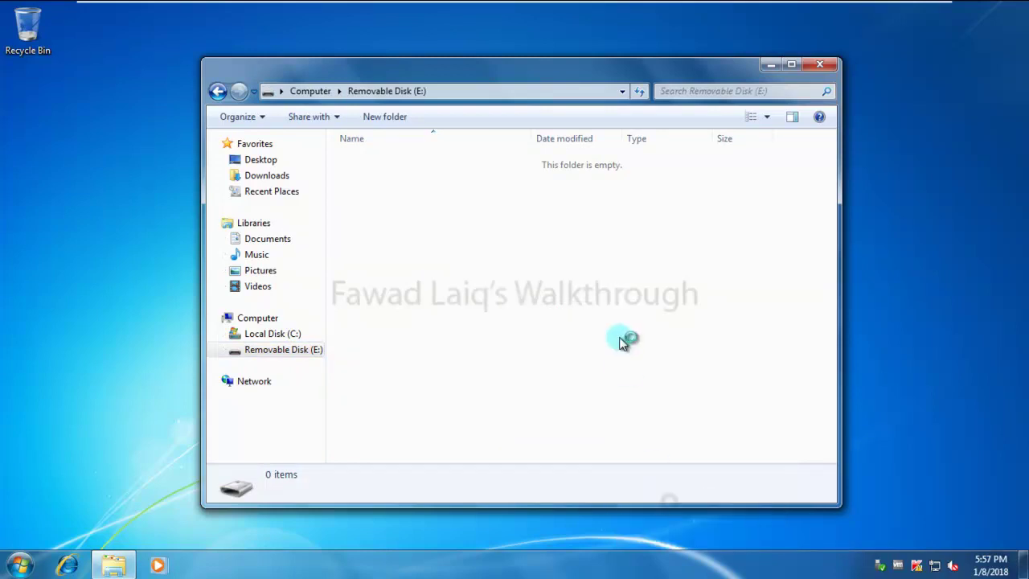
pyautogui.write('T')
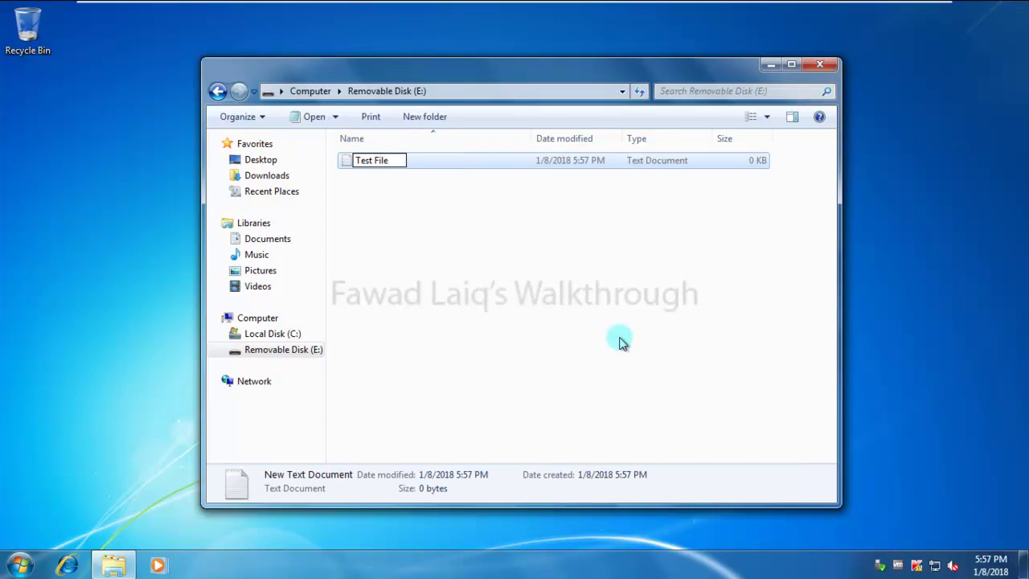
pyautogui.write('est File')
pyautogui.click(920, 357)
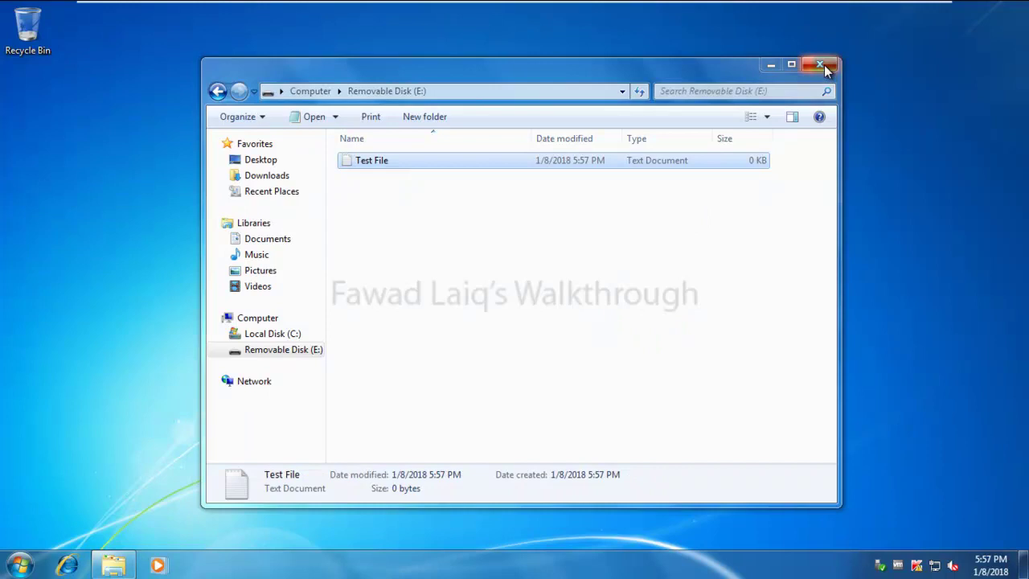
# In the Endpoint Security policy's Device Control, remove Write access on Removable drives for USB Allowed
pyautogui.moveTo(357, 23)
pyautogui.click(296, 14)
pyautogui.doubleClick(474, 296)
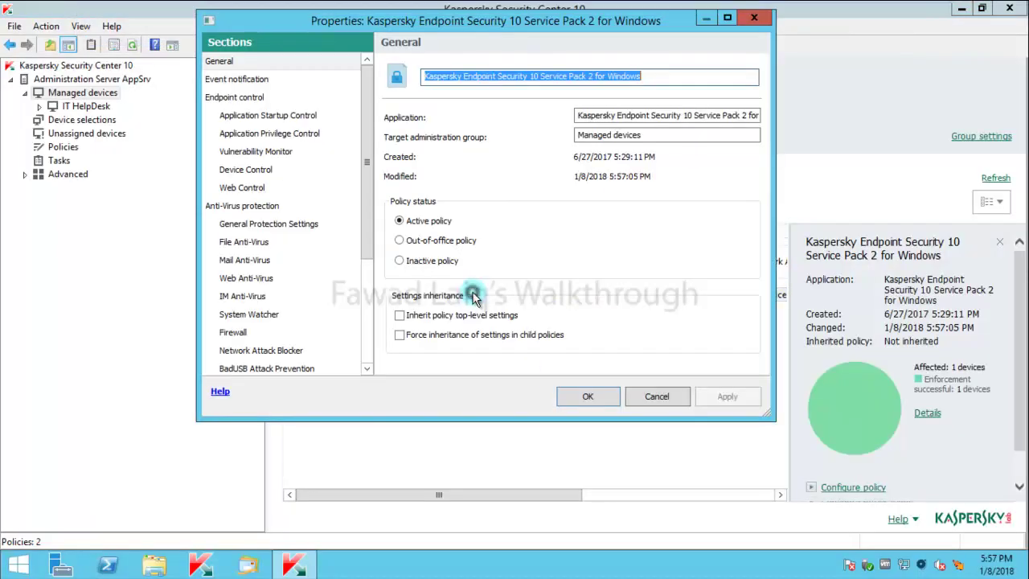
pyautogui.click(257, 169)
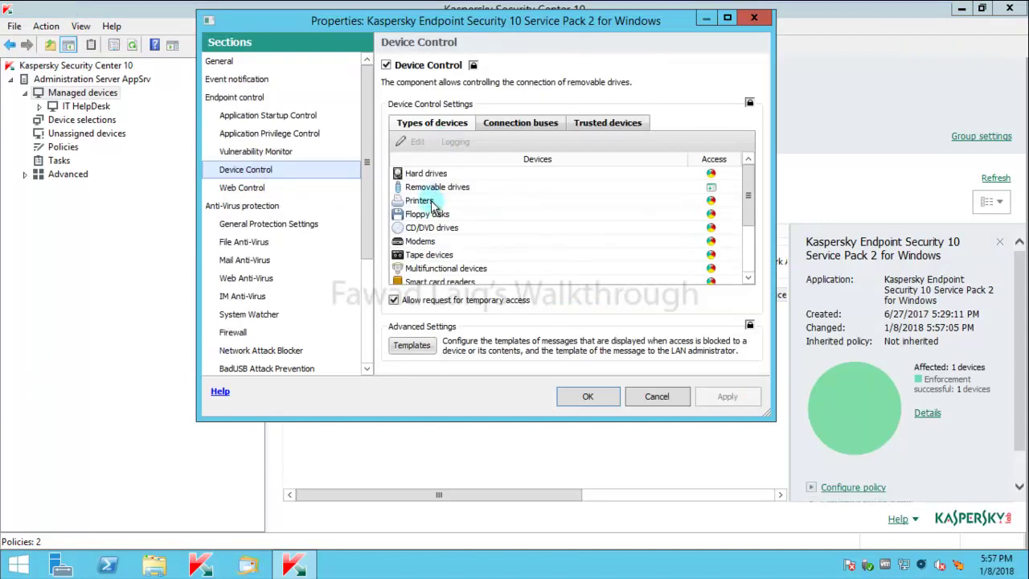
pyautogui.click(422, 186)
pyautogui.click(413, 142)
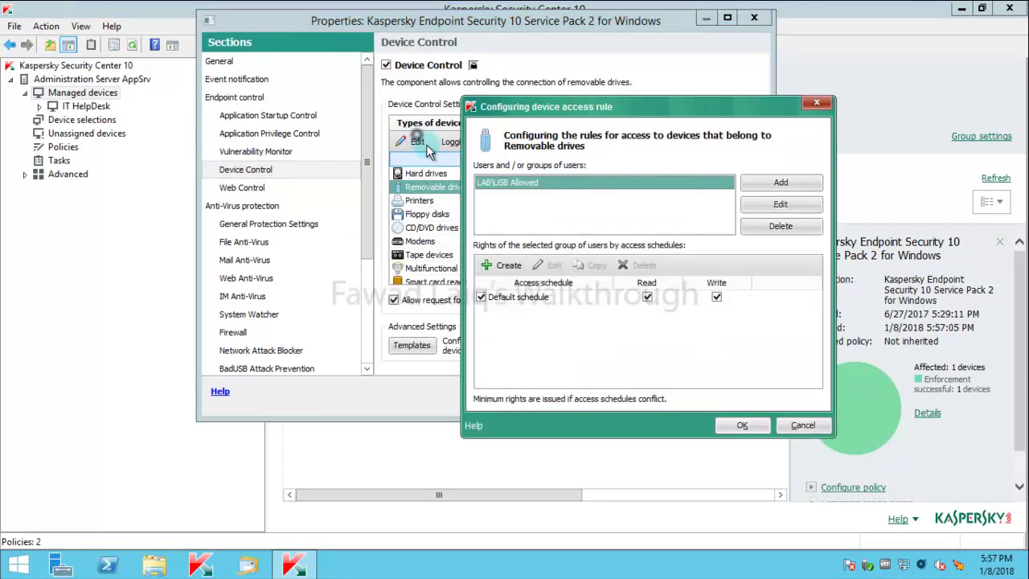
pyautogui.click(717, 298)
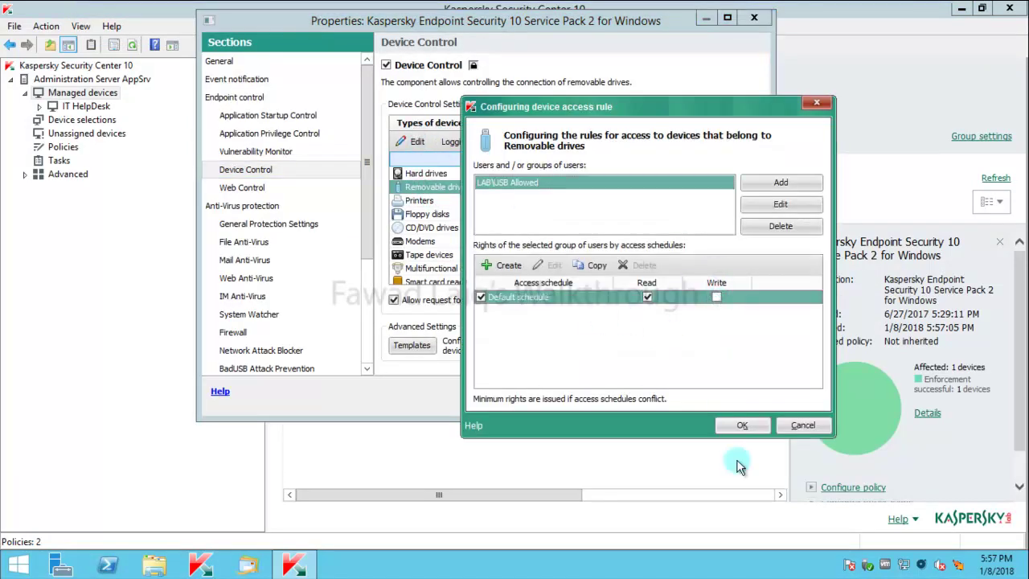
pyautogui.click(743, 425)
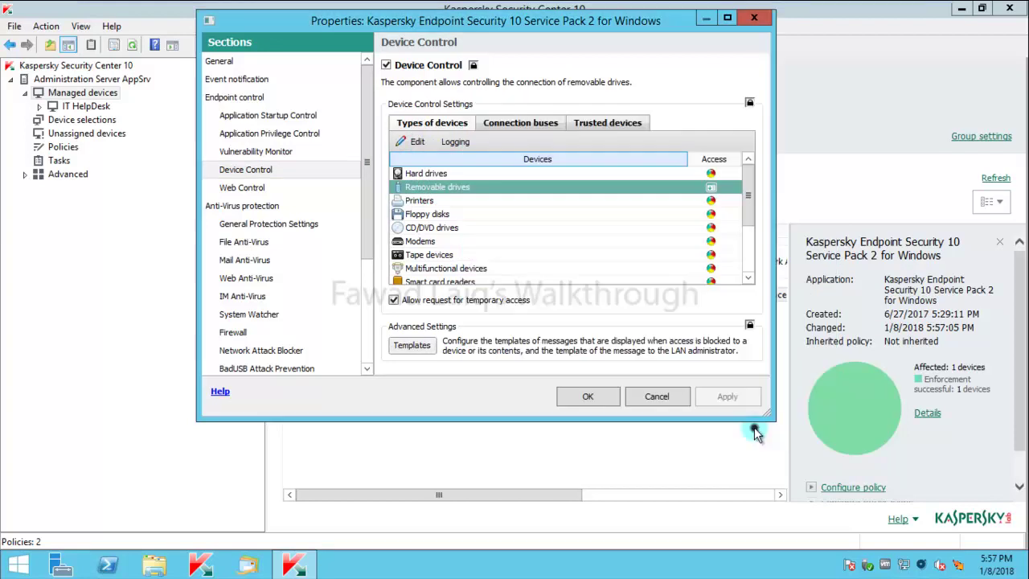
pyautogui.click(590, 396)
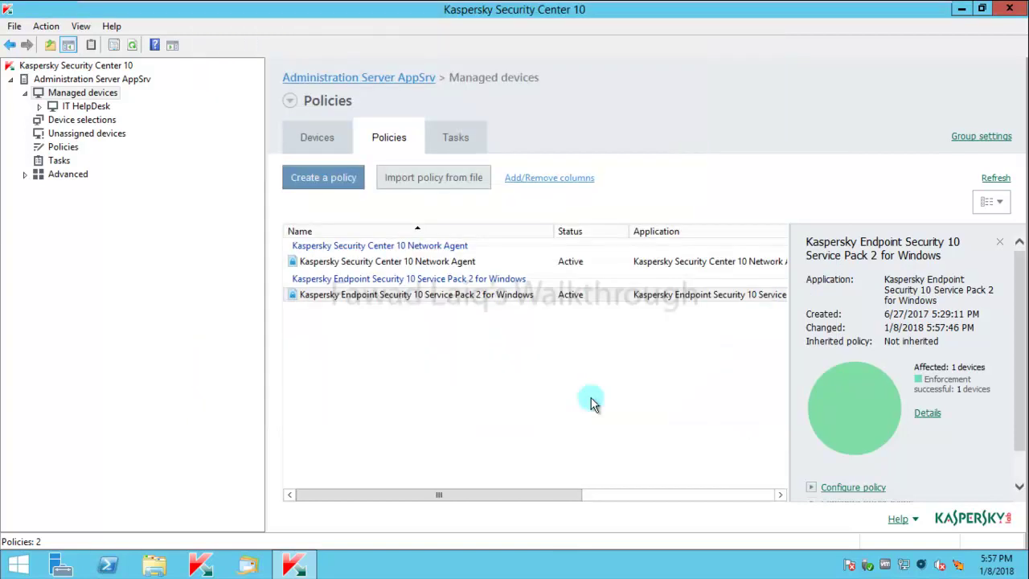
# Refresh the policy enforcement results to confirm it finished on WS01
pyautogui.click(927, 414)
pyautogui.click(634, 172)
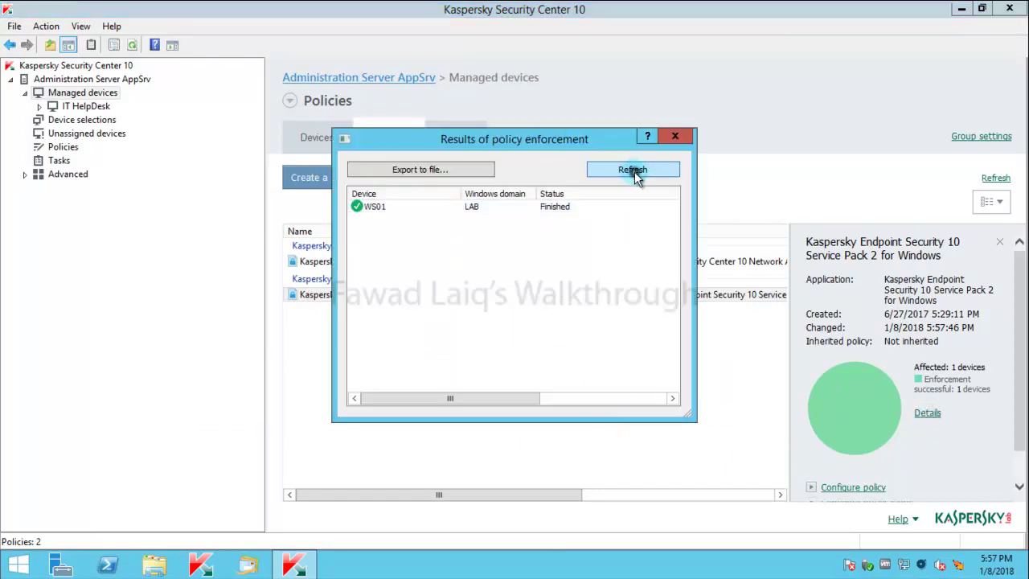
pyautogui.click(685, 140)
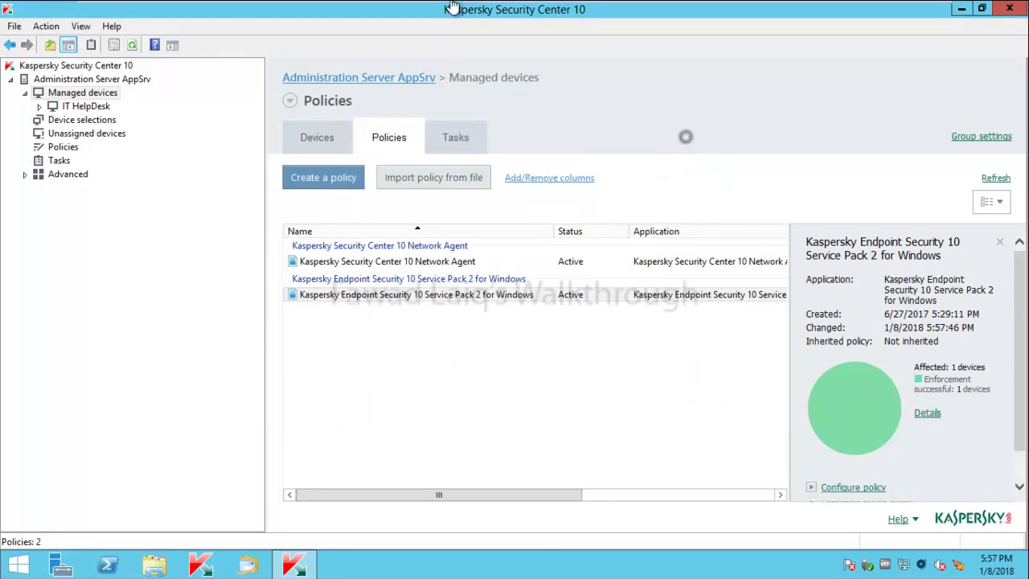
# Try deleting Test File on the Windows 7 client and dismiss the access denied warning
pyautogui.moveTo(463, 7)
pyautogui.click(375, 11)
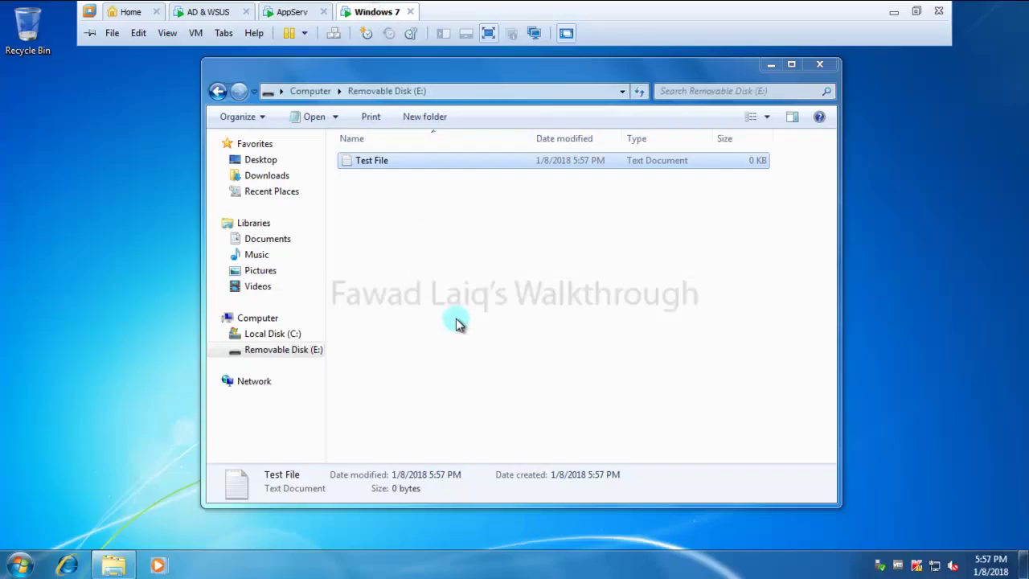
pyautogui.click(405, 236)
pyautogui.click(380, 164)
pyautogui.rightClick(380, 164)
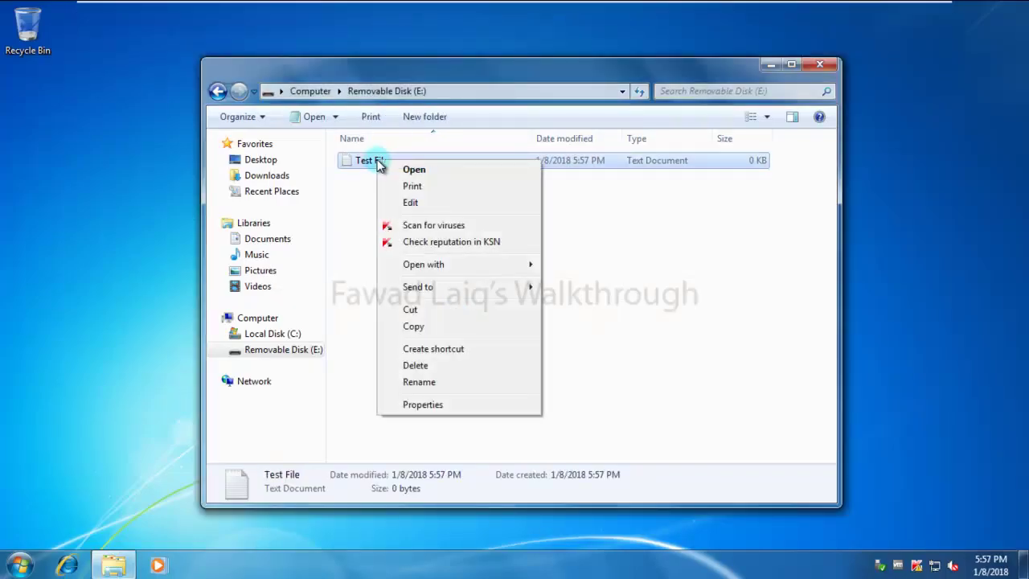
pyautogui.click(431, 368)
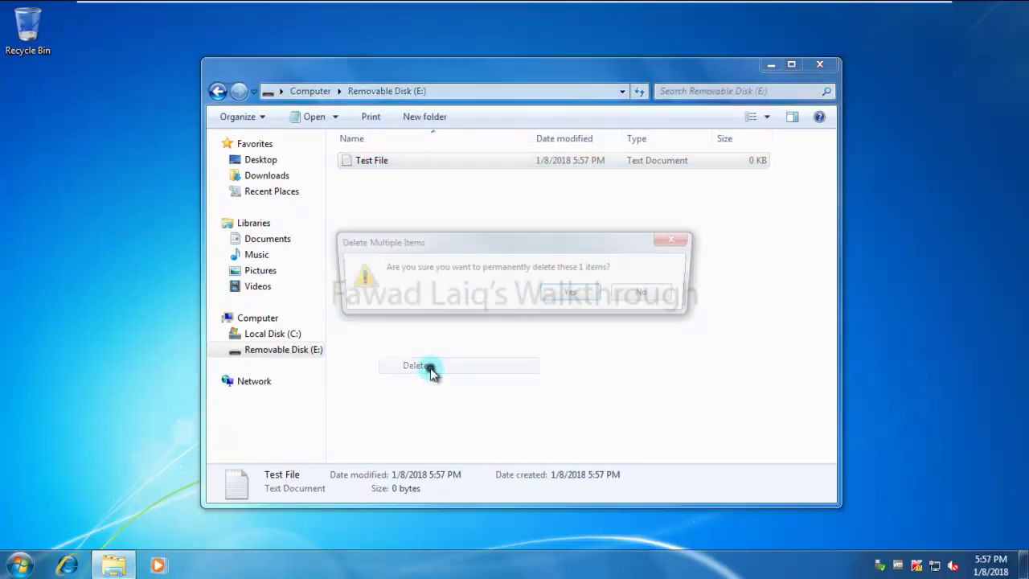
pyautogui.click(575, 295)
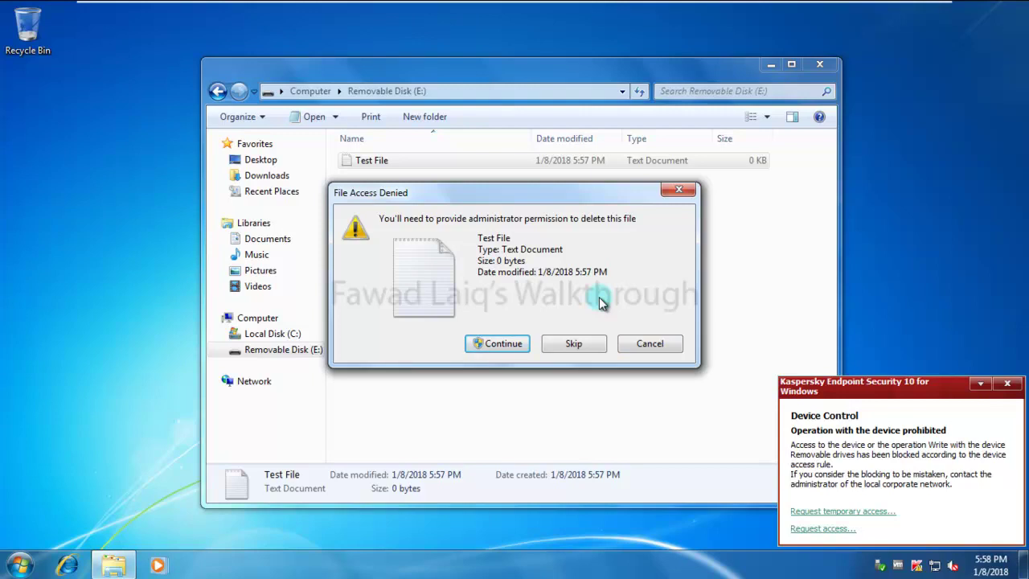
pyautogui.click(678, 346)
# Try creating a new text document on the drive and dismiss the access denied warning
pyautogui.rightClick(463, 277)
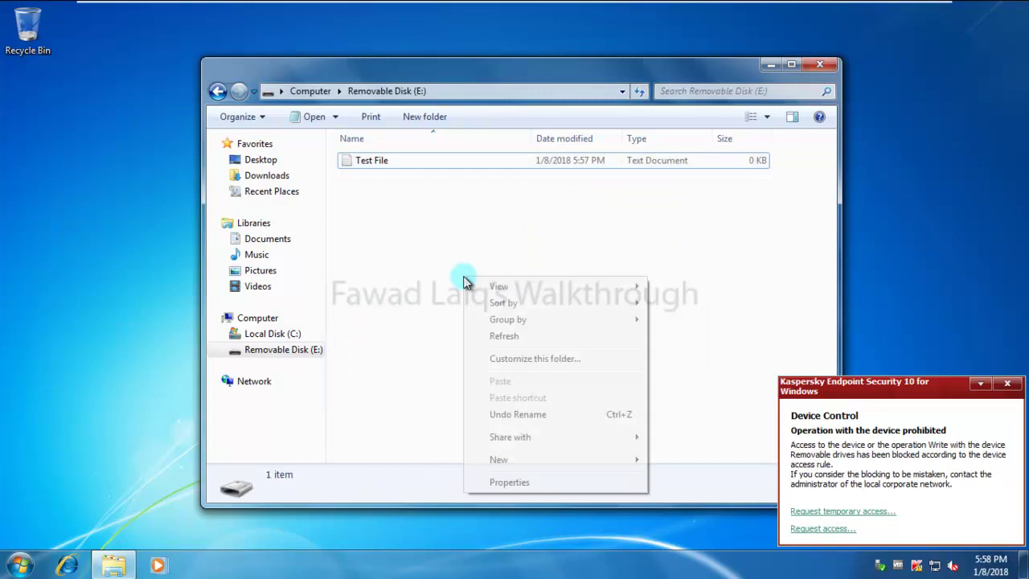
pyautogui.click(524, 460)
pyautogui.click(708, 425)
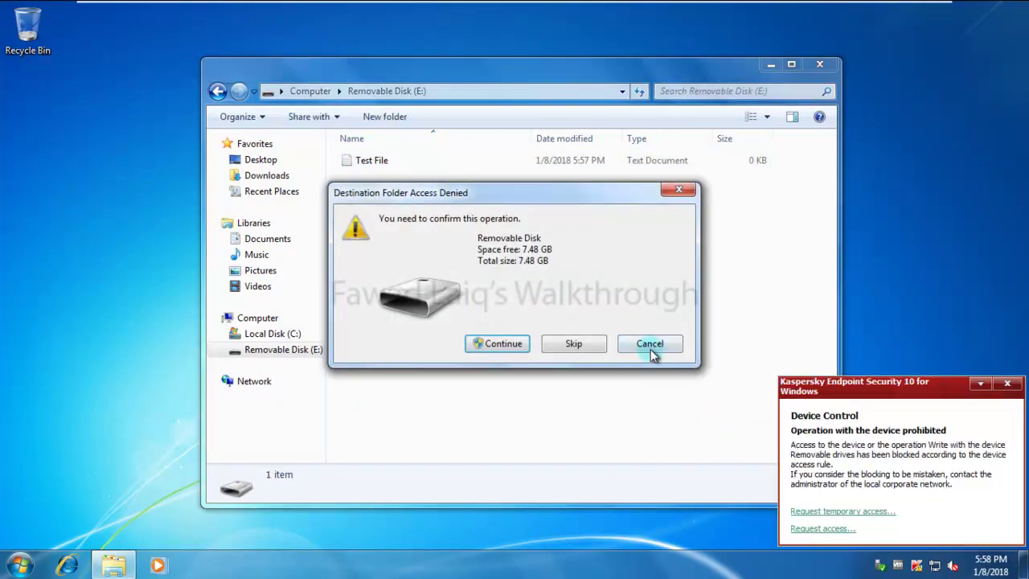
pyautogui.click(652, 346)
# Open Test File in Notepad to confirm it is still readable, then close it
pyautogui.click(373, 160)
pyautogui.doubleClick(373, 160)
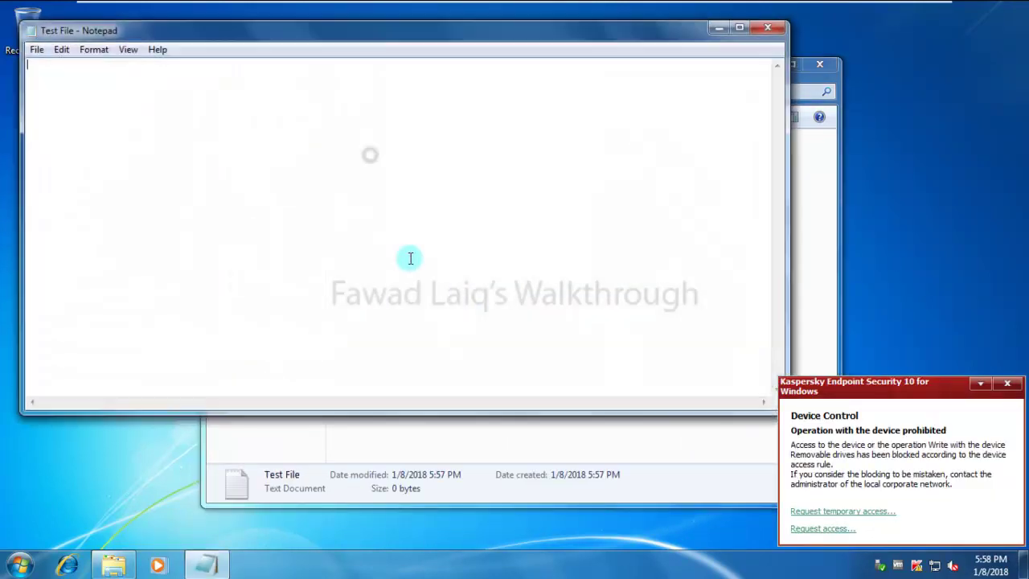
pyautogui.click(766, 27)
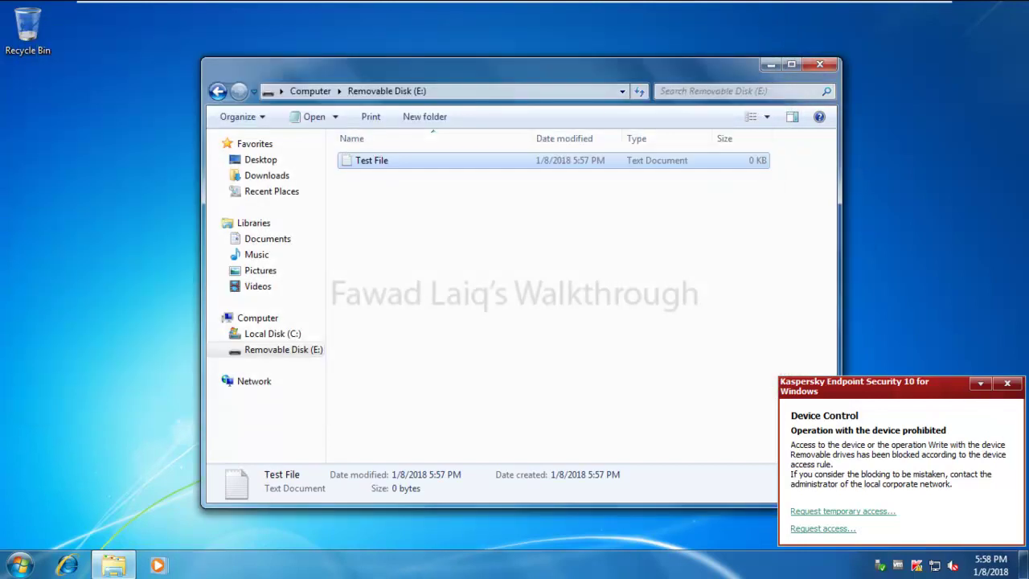